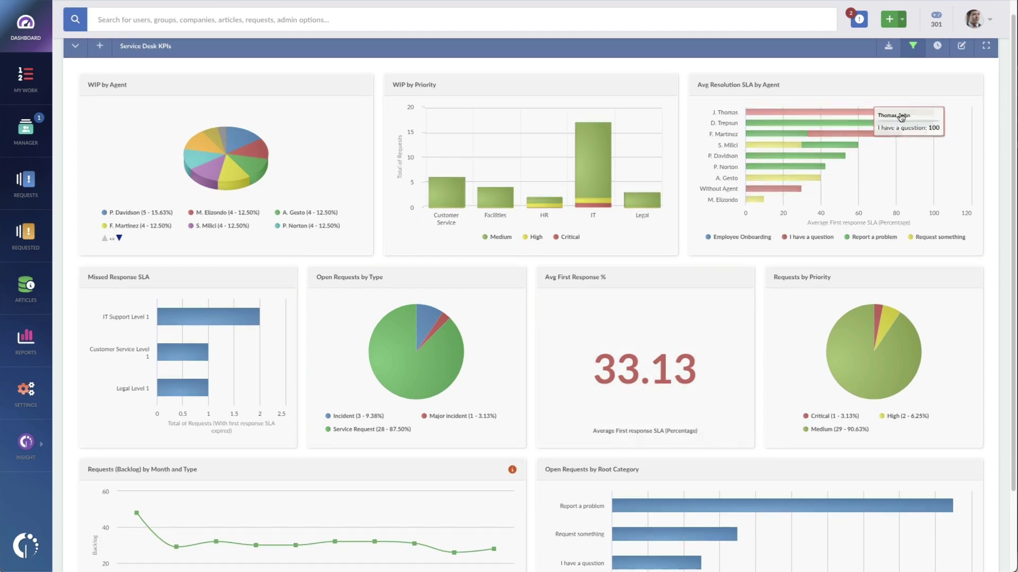
# Step: Add an empty three-column row to the dashboard in edit mode, then delete it
pyautogui.click(960, 47)
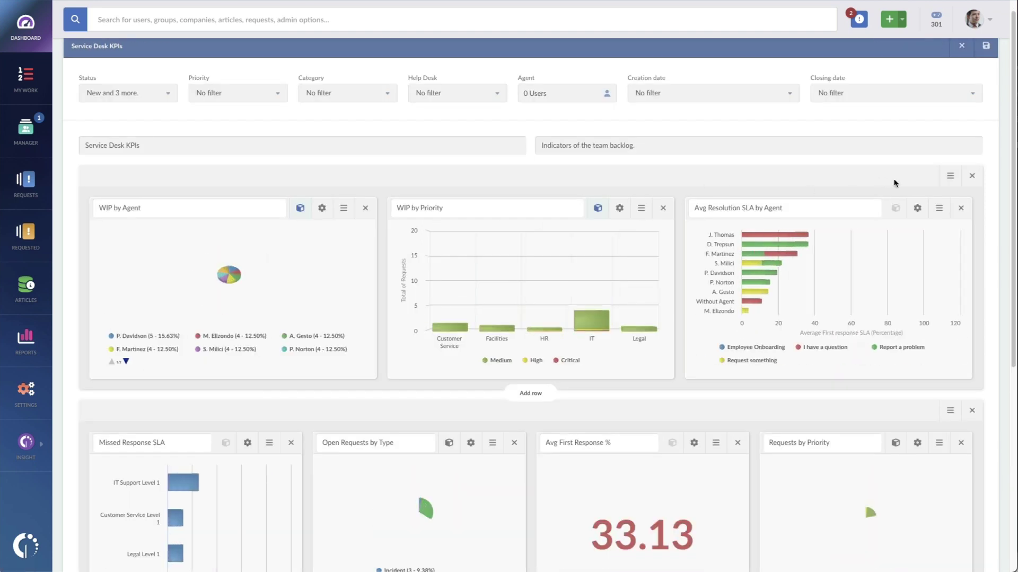
pyautogui.scroll(-3, 569, 431)
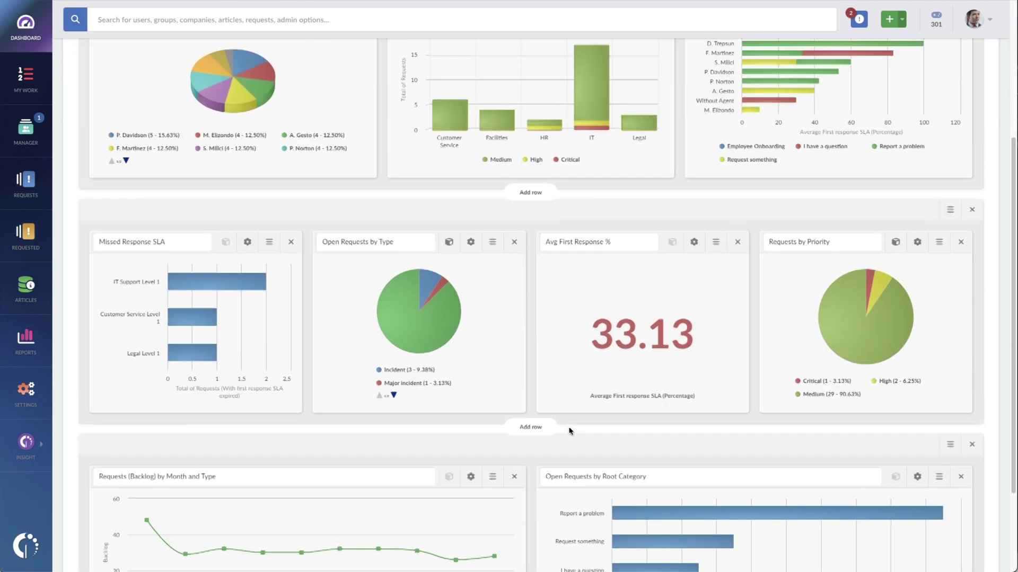
pyautogui.scroll(-2, 570, 431)
pyautogui.click(531, 544)
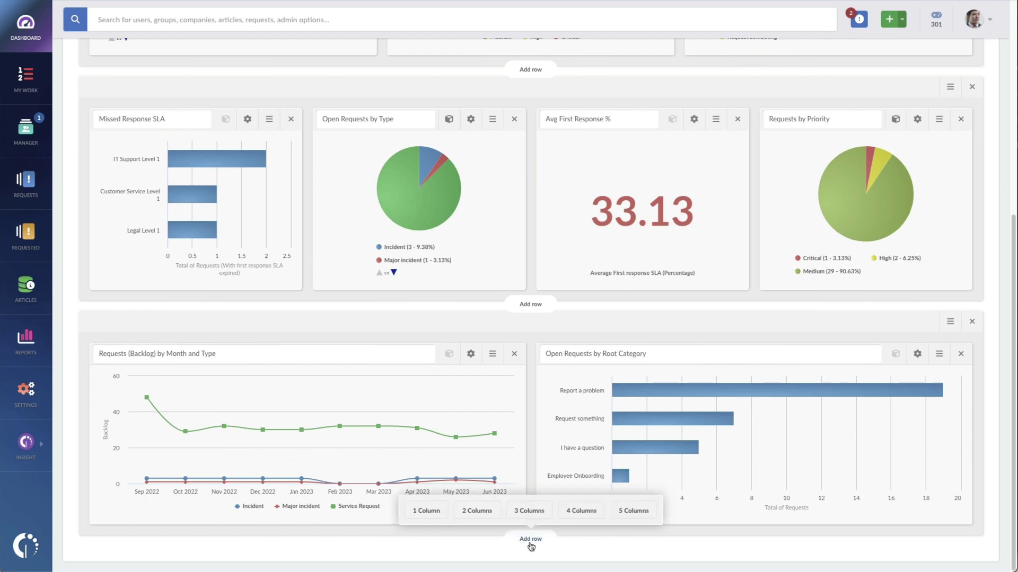
pyautogui.click(529, 511)
pyautogui.scroll(-3, 533, 513)
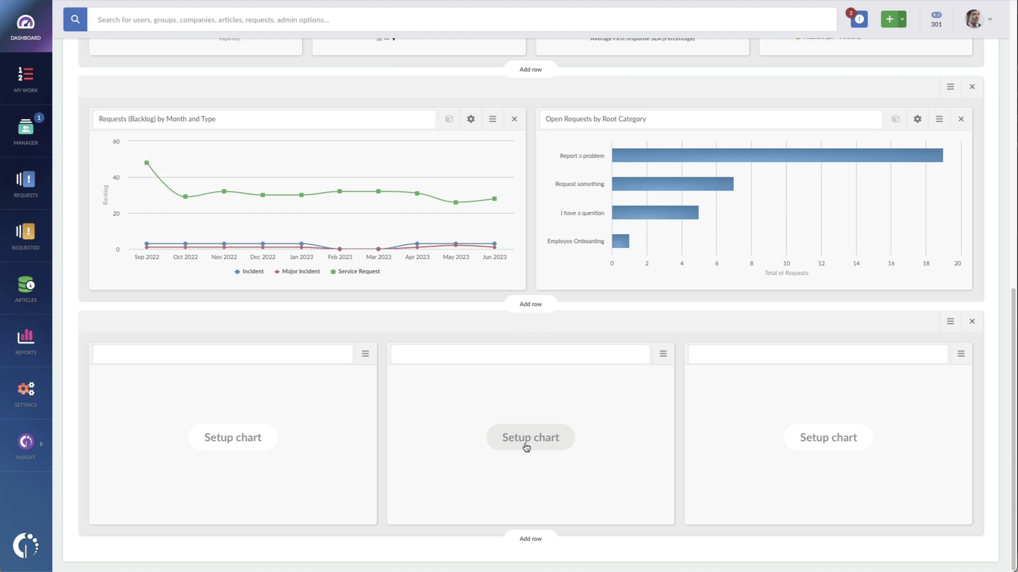
pyautogui.click(971, 321)
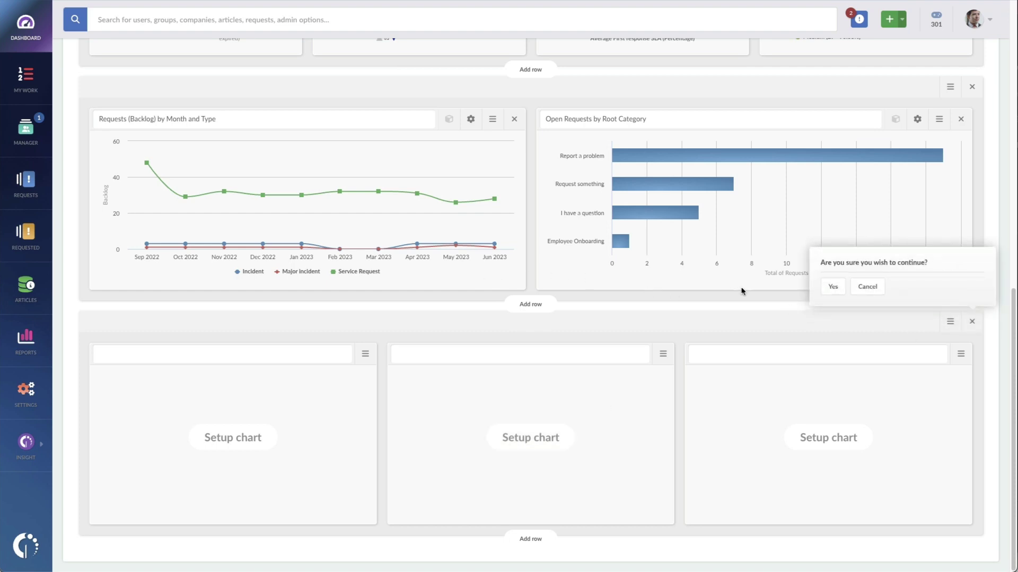
pyautogui.click(828, 288)
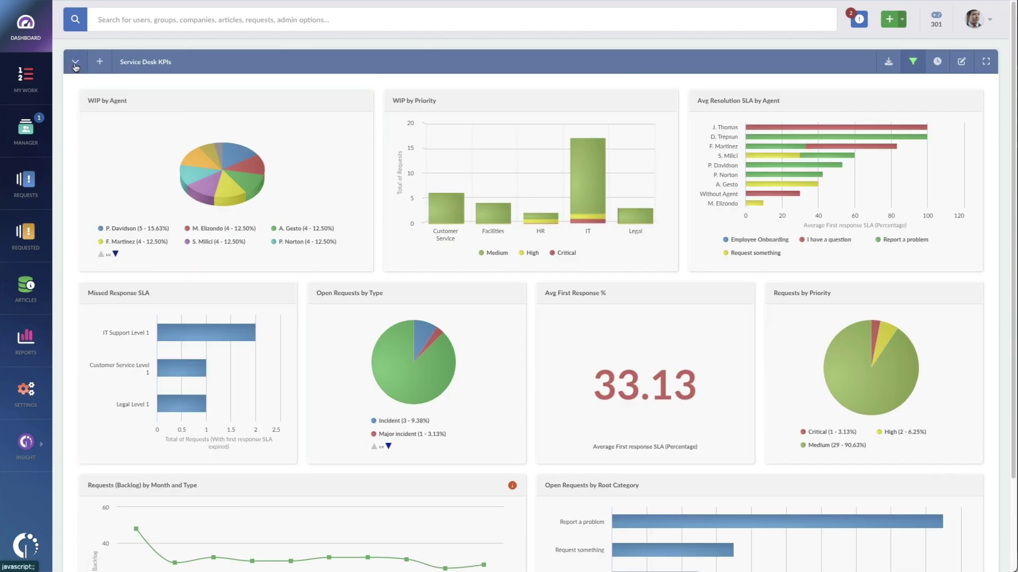
# Step: Expand the dashboard list and open a dashboard's Share settings, closing without saving
pyautogui.click(75, 62)
pyautogui.click(232, 172)
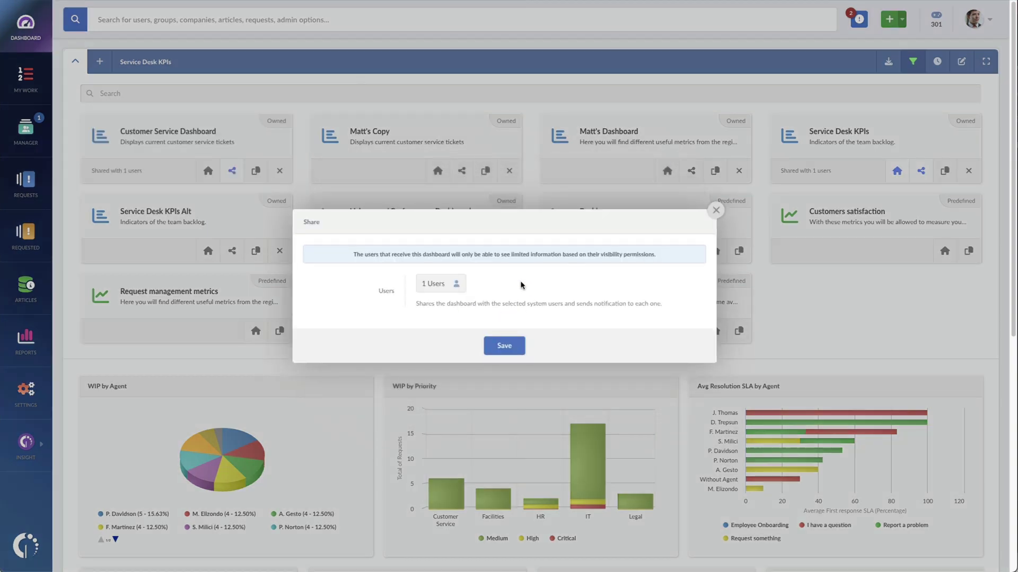
pyautogui.click(715, 209)
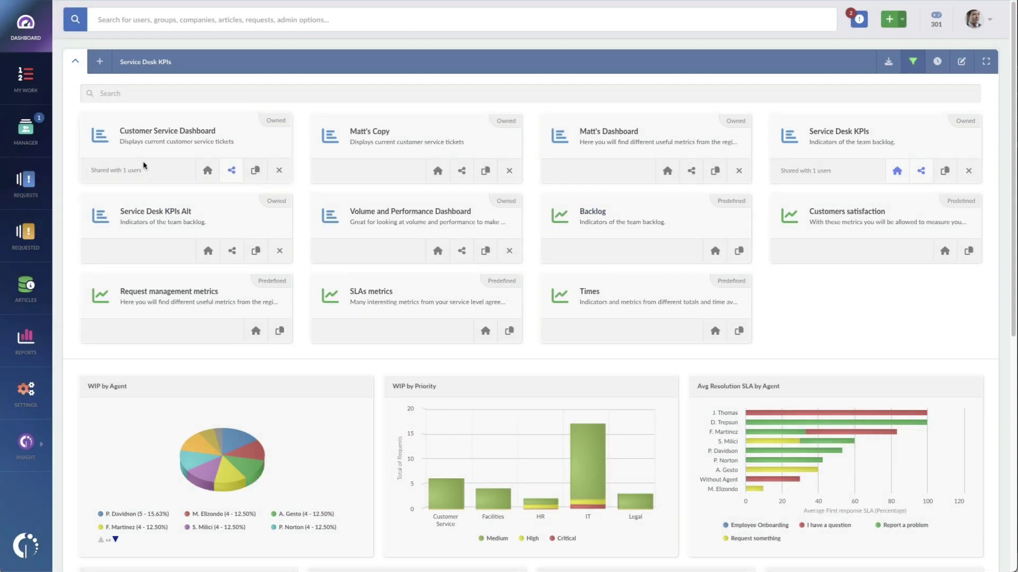
# Step: View My Work's Assigned to me tab, return to Waiting for me, and toggle list/card layout
pyautogui.click(28, 94)
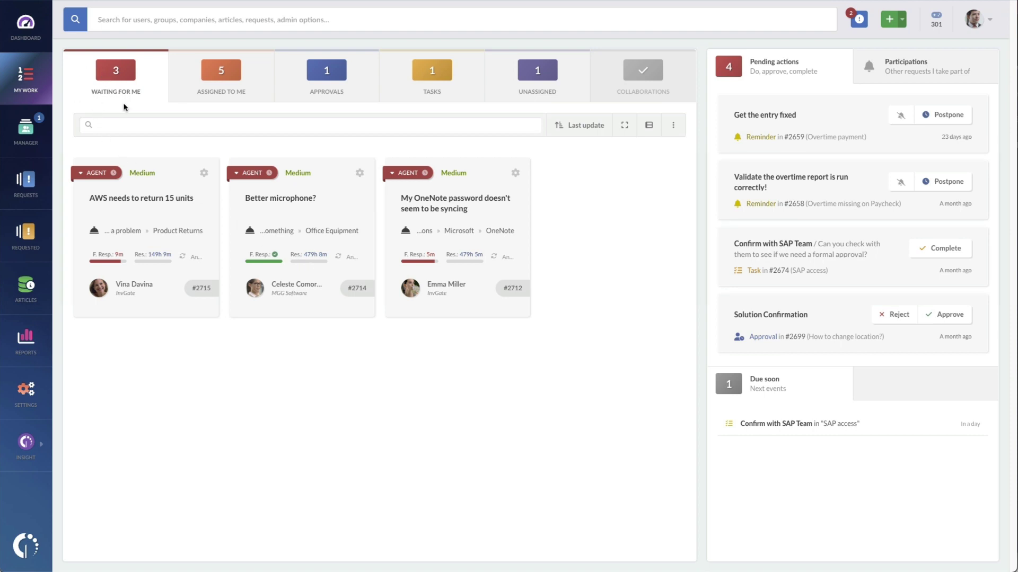
pyautogui.click(227, 80)
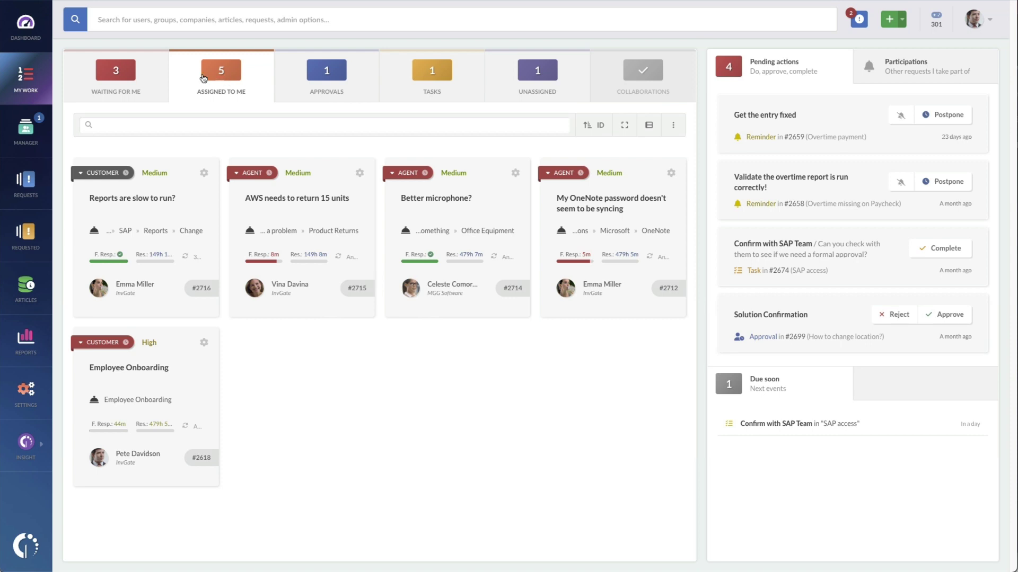
pyautogui.click(144, 78)
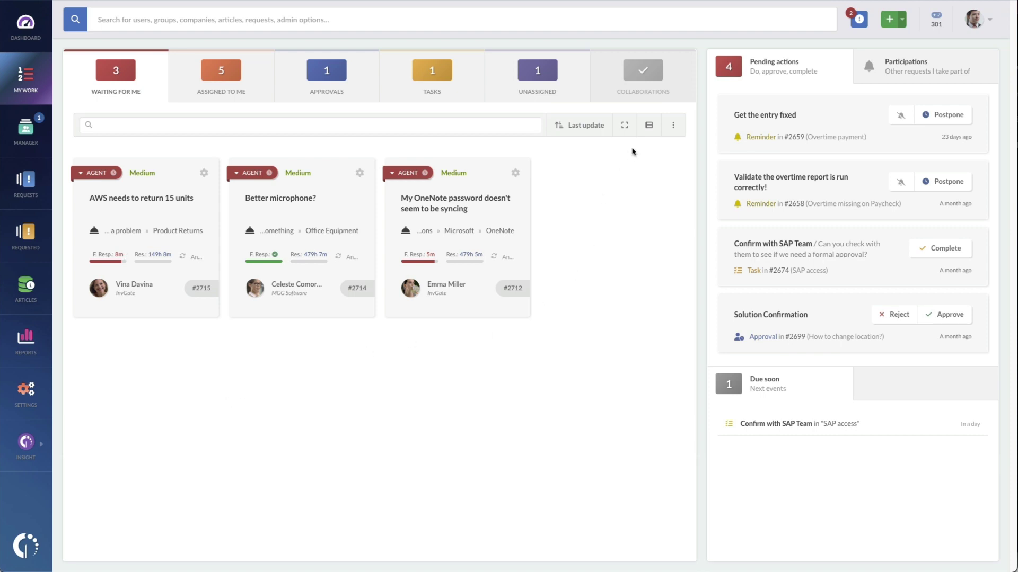
pyautogui.click(649, 125)
pyautogui.click(648, 128)
pyautogui.click(91, 176)
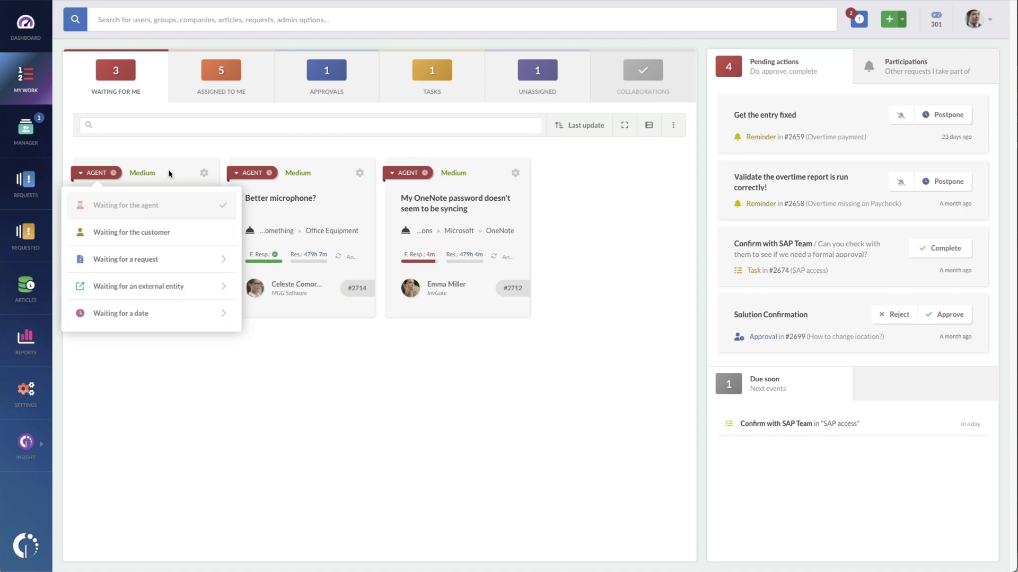
pyautogui.click(204, 175)
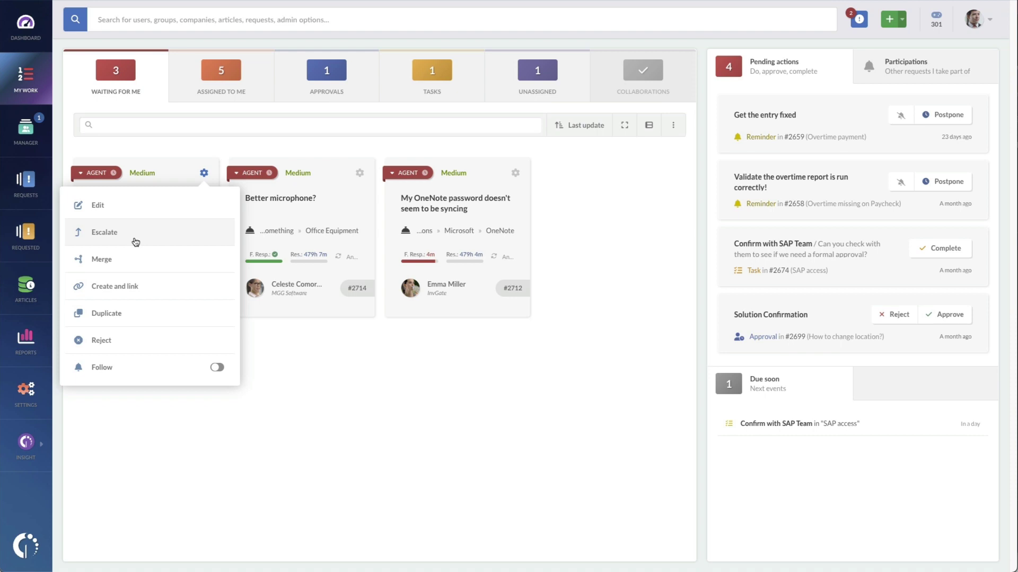
pyautogui.click(338, 381)
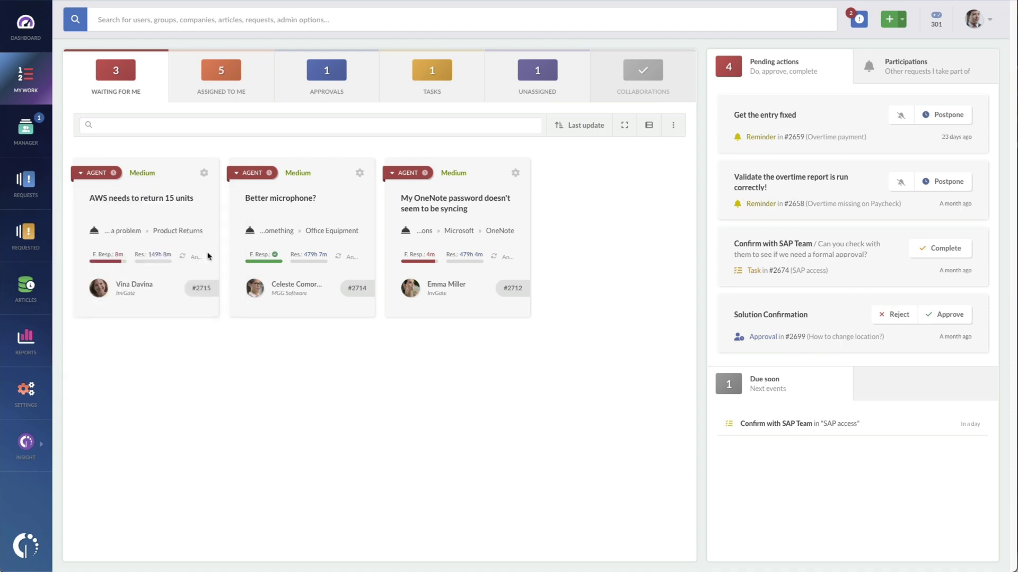
# Step: Open request #2715 and look through its waiting-status and actions menus without changes
pyautogui.click(167, 200)
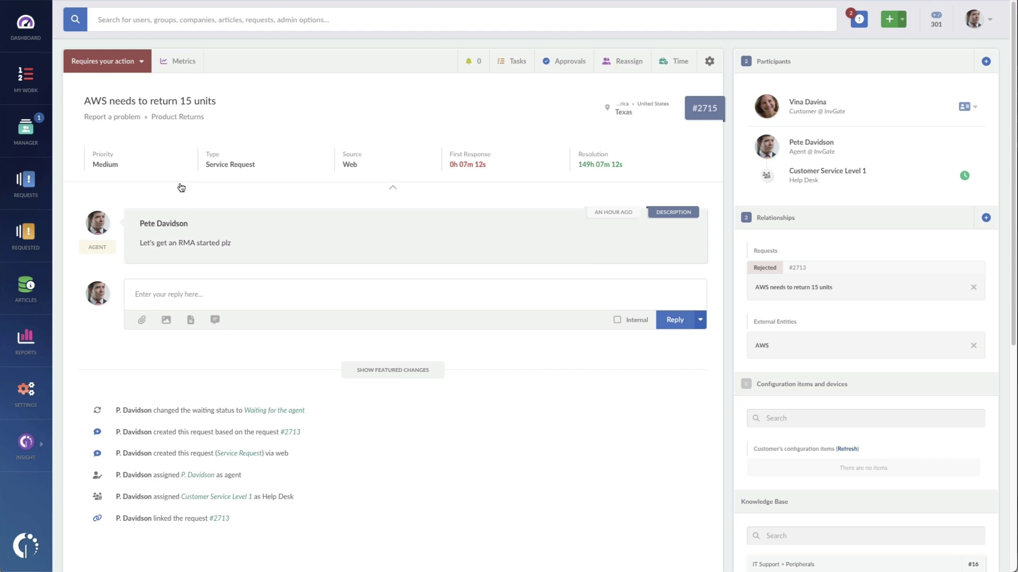
pyautogui.scroll(-2, 587, 273)
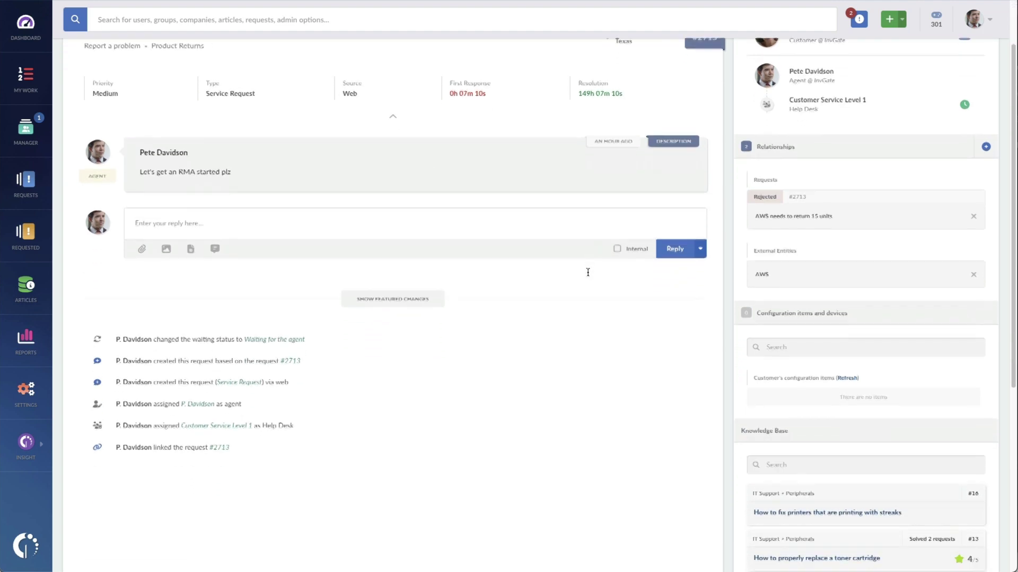
pyautogui.scroll(-4, 587, 273)
pyautogui.scroll(5, 588, 274)
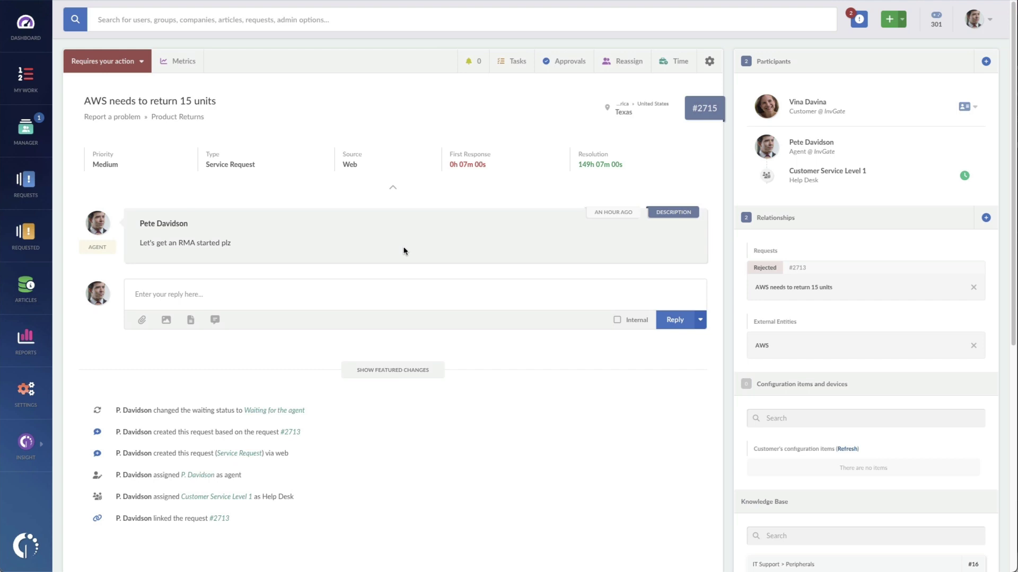
pyautogui.click(142, 68)
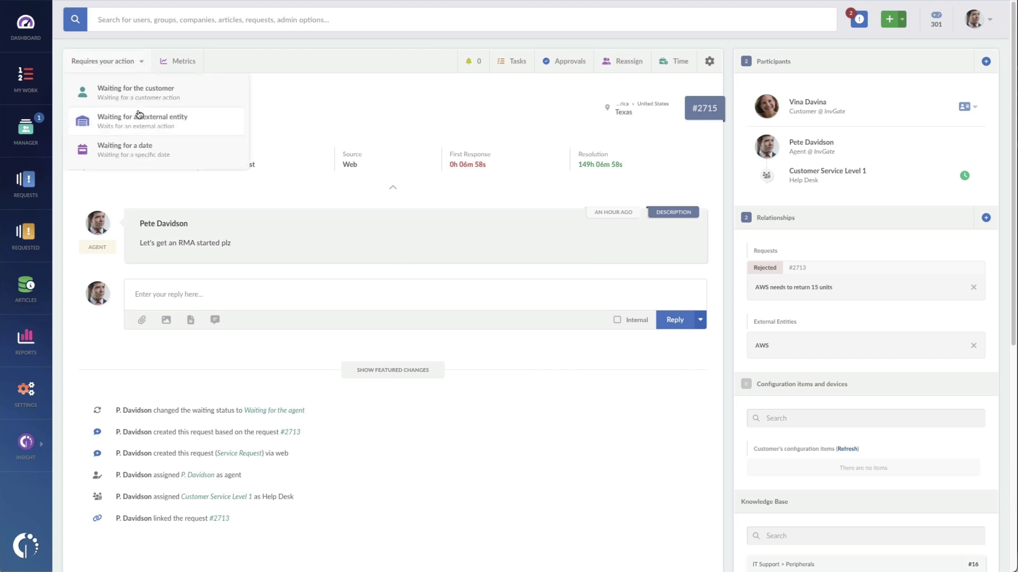
pyautogui.click(374, 103)
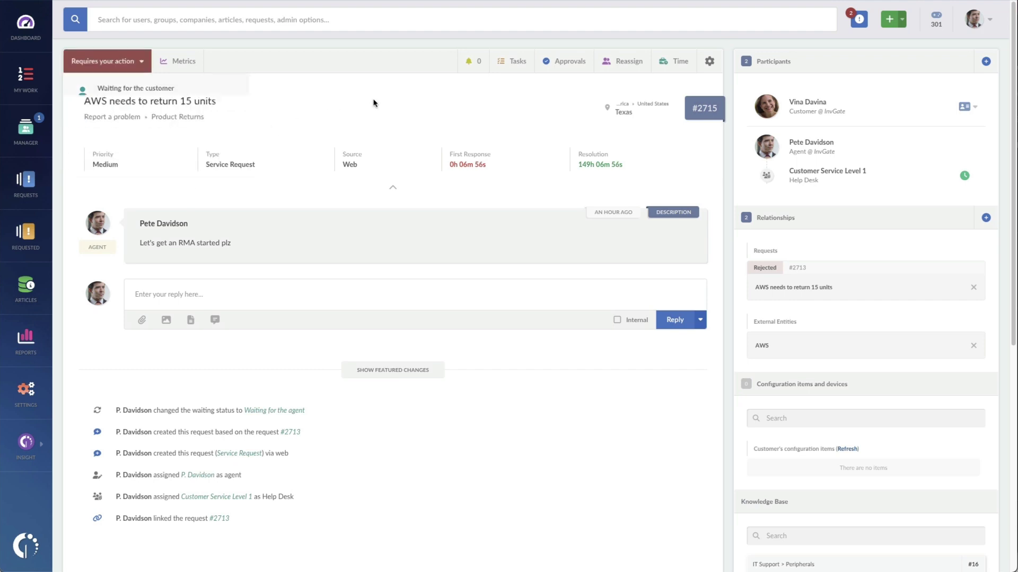
pyautogui.click(709, 64)
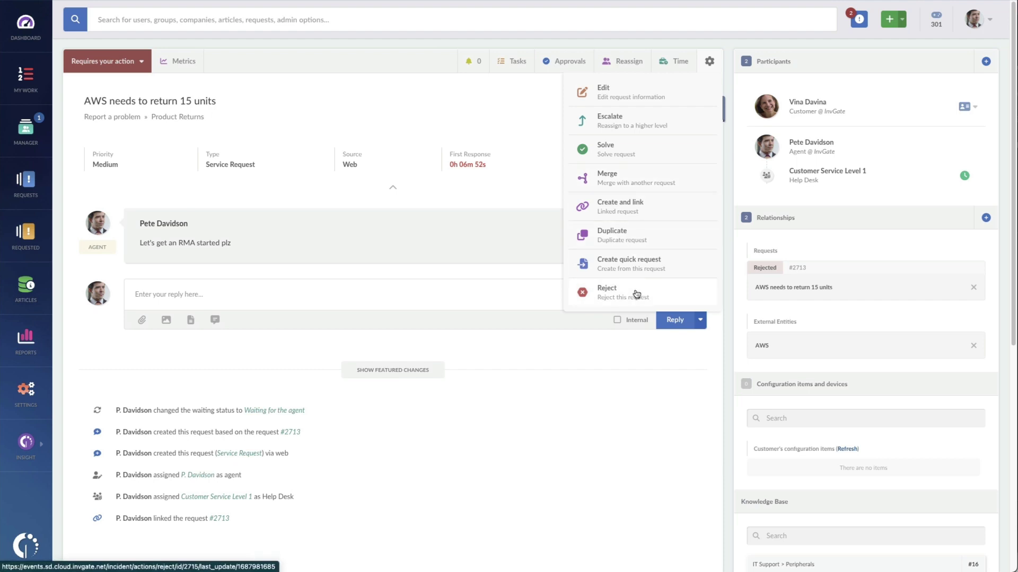
pyautogui.click(420, 113)
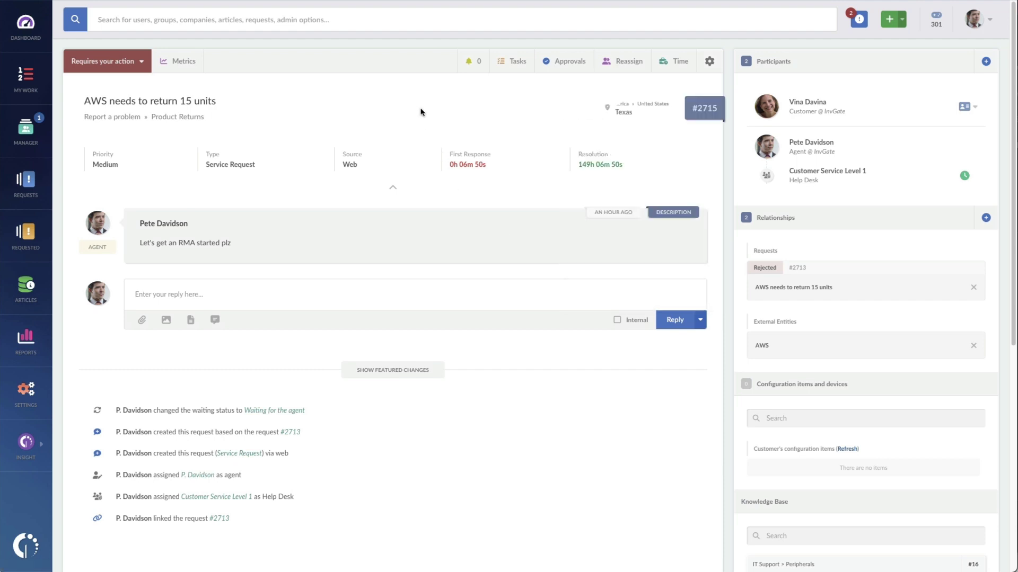
# Step: Check request #2715's time metrics, 53.2 minutes total, then close the overview
pyautogui.click(183, 66)
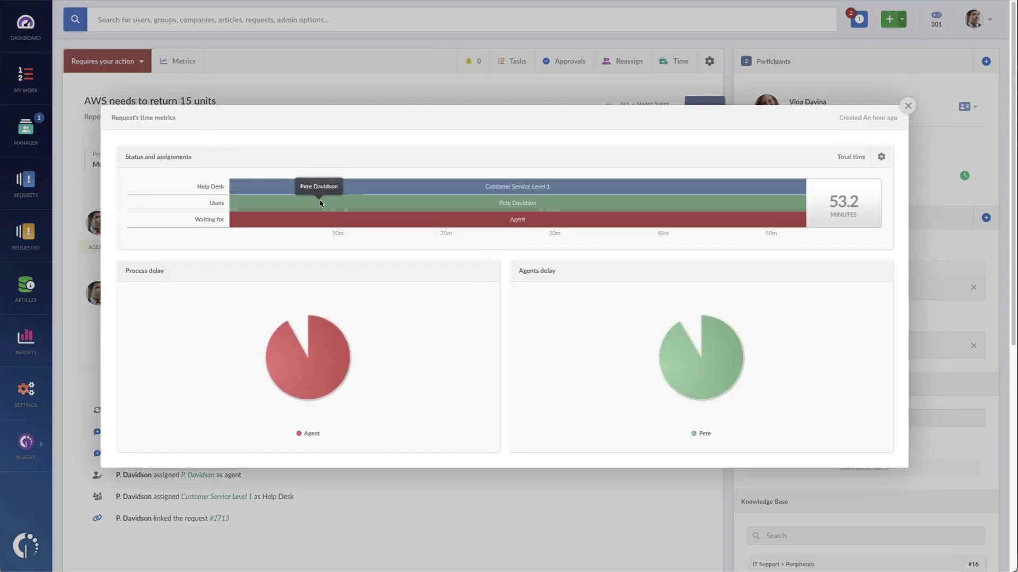
pyautogui.click(908, 111)
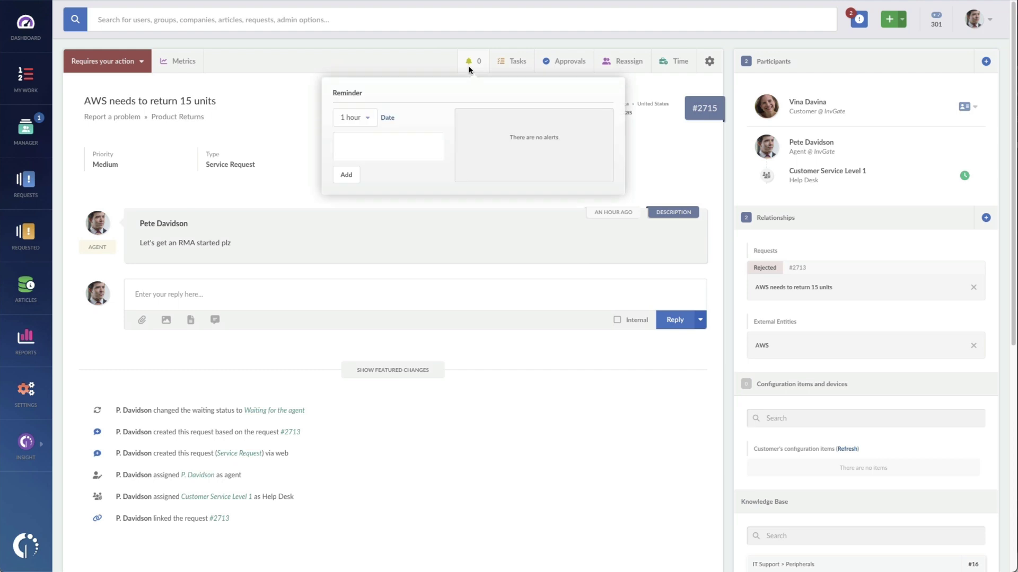
# Step: Add tasks 'Setup the RMA in the shipping system' and 'Generate a Pick up slip'
pyautogui.click(347, 175)
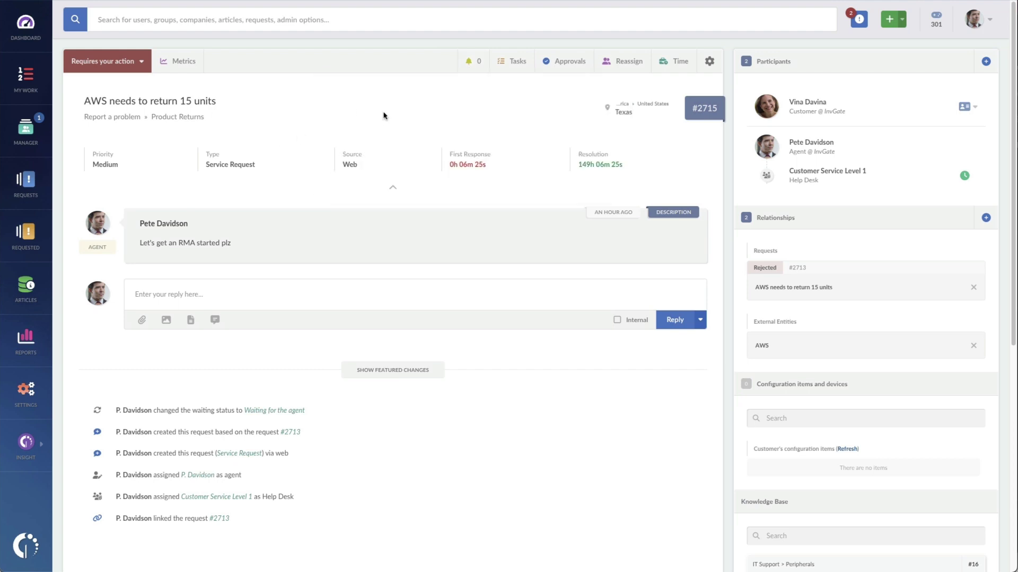
pyautogui.click(517, 61)
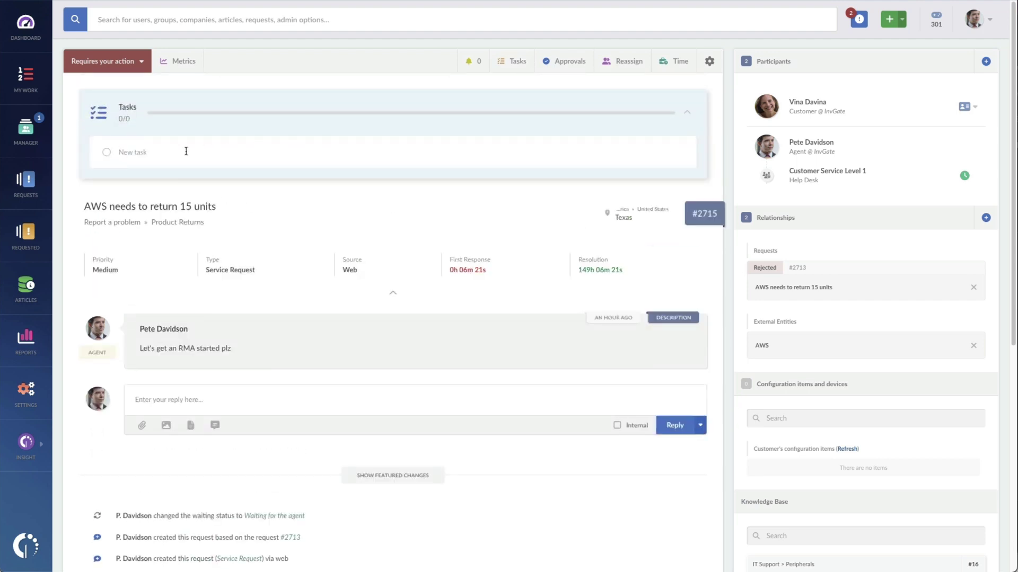
pyautogui.write('Setup the ')
pyautogui.write('RMA in the shipping s')
pyautogui.write('ystem')
pyautogui.press('Return')
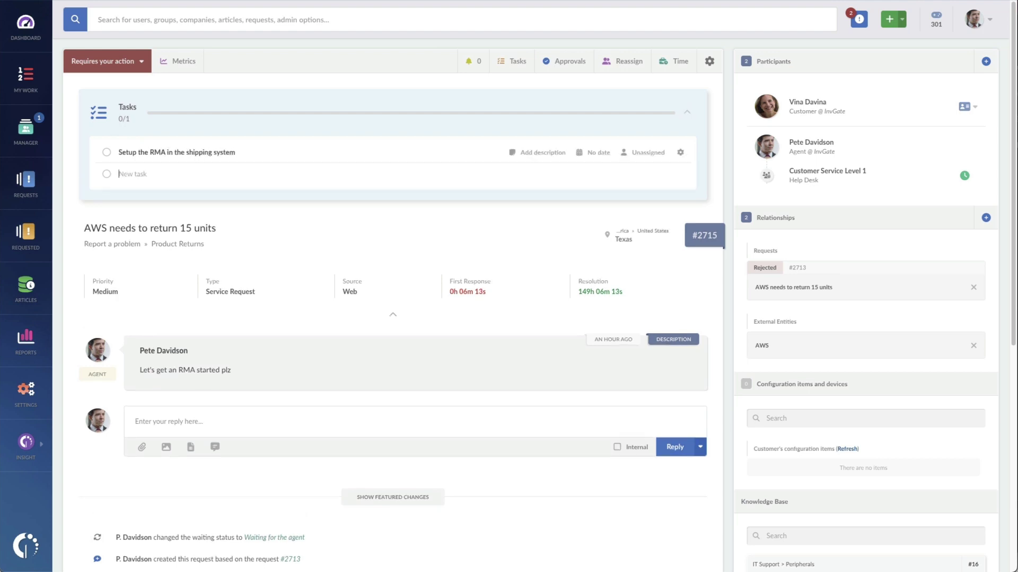
pyautogui.write('Generate a')
pyautogui.write(' Pick up s')
pyautogui.write('lip')
pyautogui.press('Return')
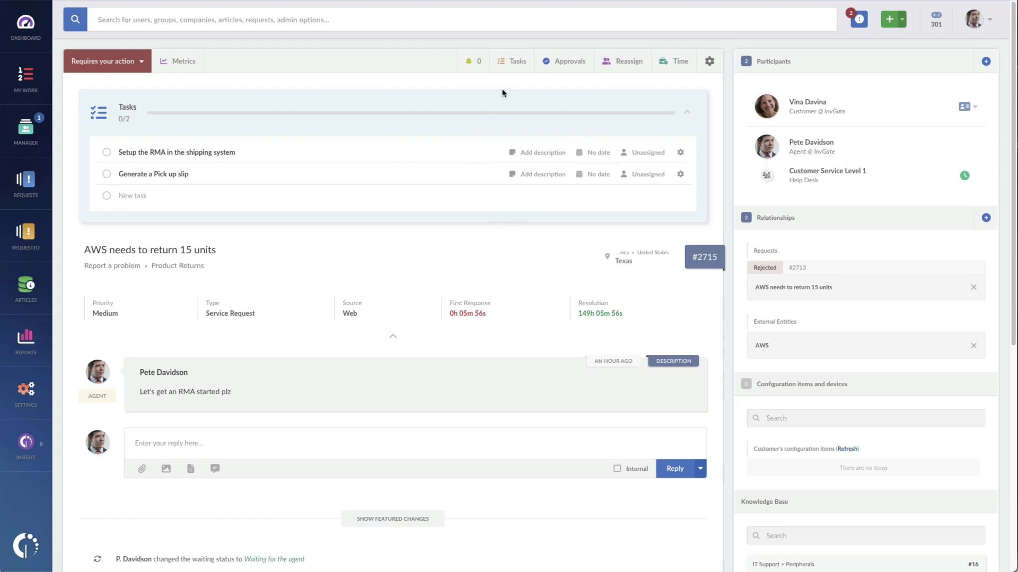
pyautogui.click(555, 64)
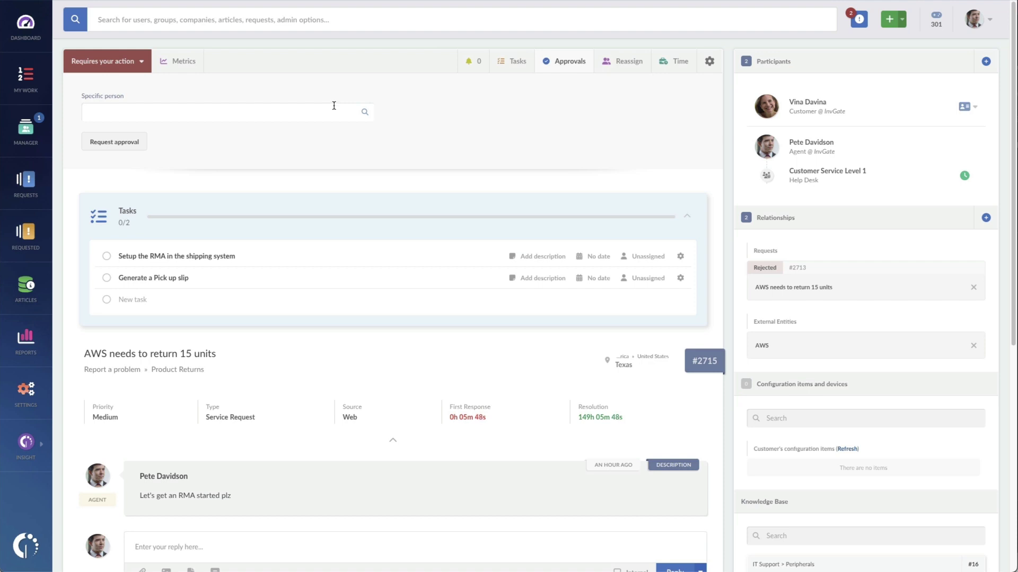
pyautogui.click(333, 110)
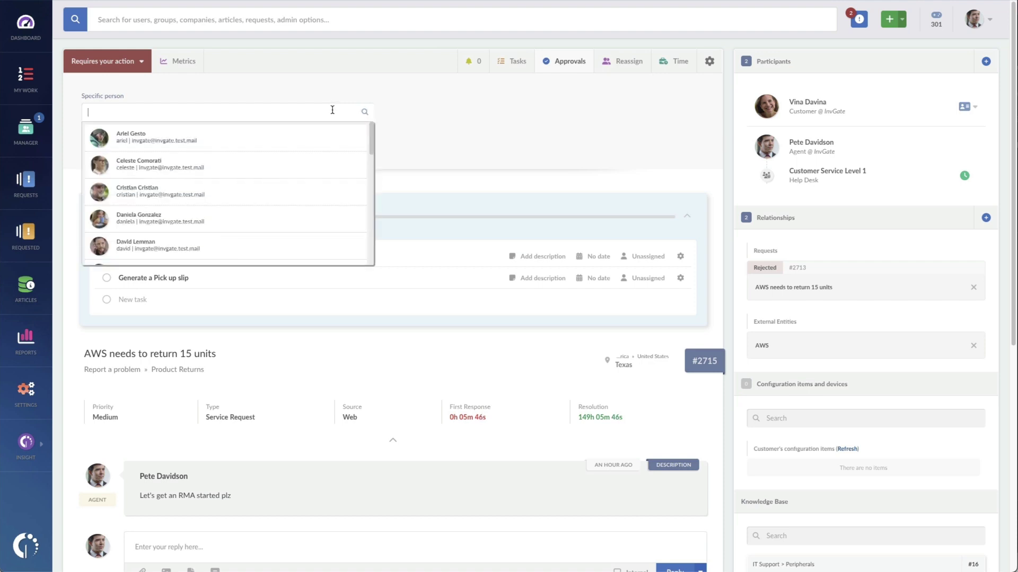
pyautogui.write('dani')
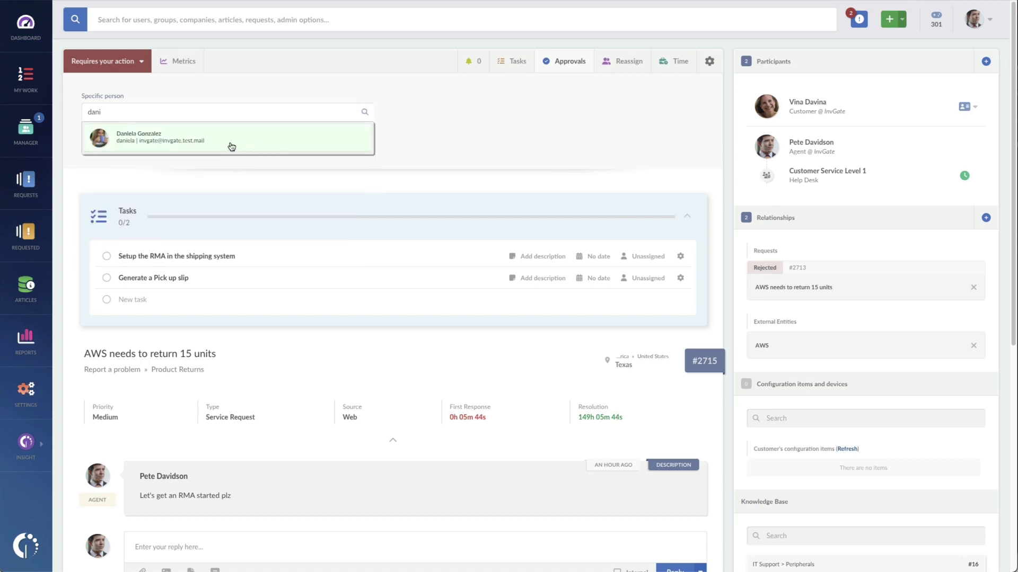
pyautogui.click(230, 146)
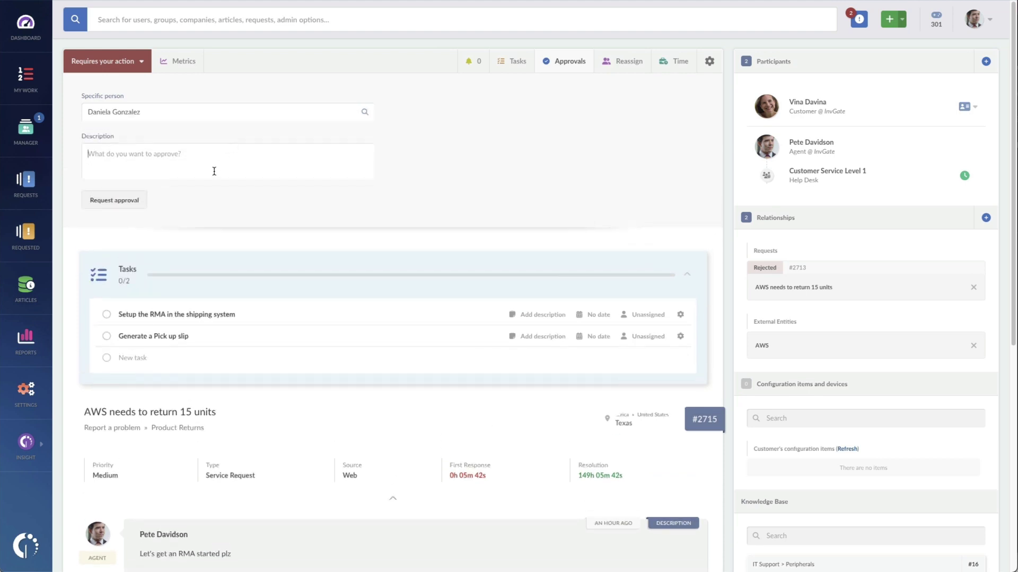
pyautogui.write('This will cos')
pyautogui.write('t us $4k')
# Step: Check the Reassign help desk list, keeping Customer Service Level 1 selected
pyautogui.click(619, 65)
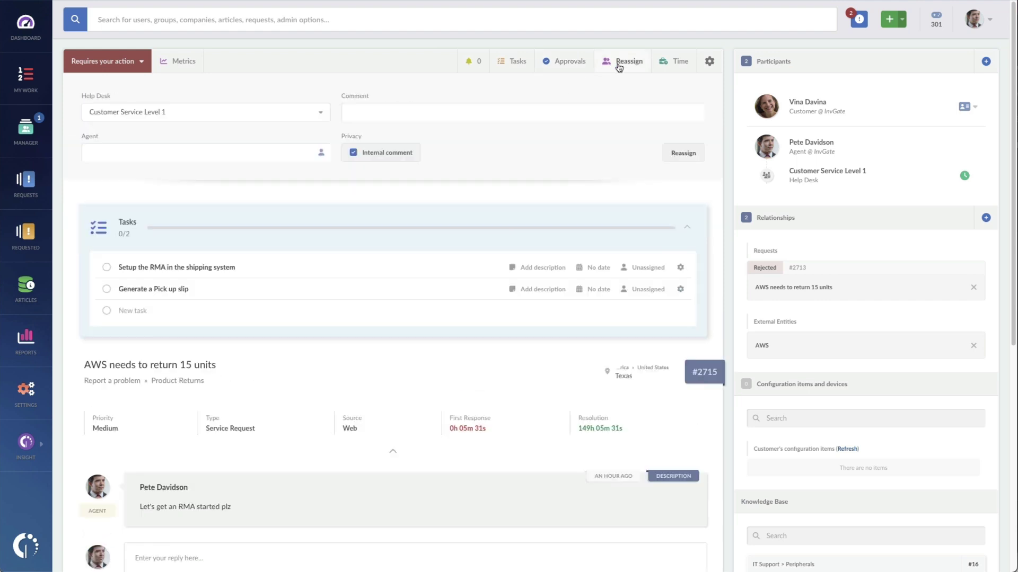
pyautogui.click(292, 113)
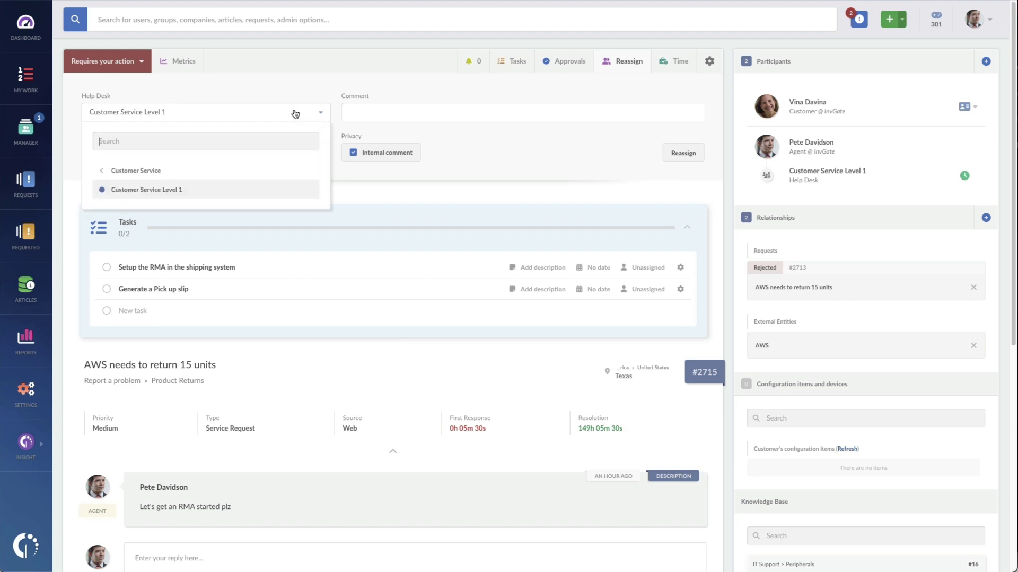
pyautogui.click(535, 152)
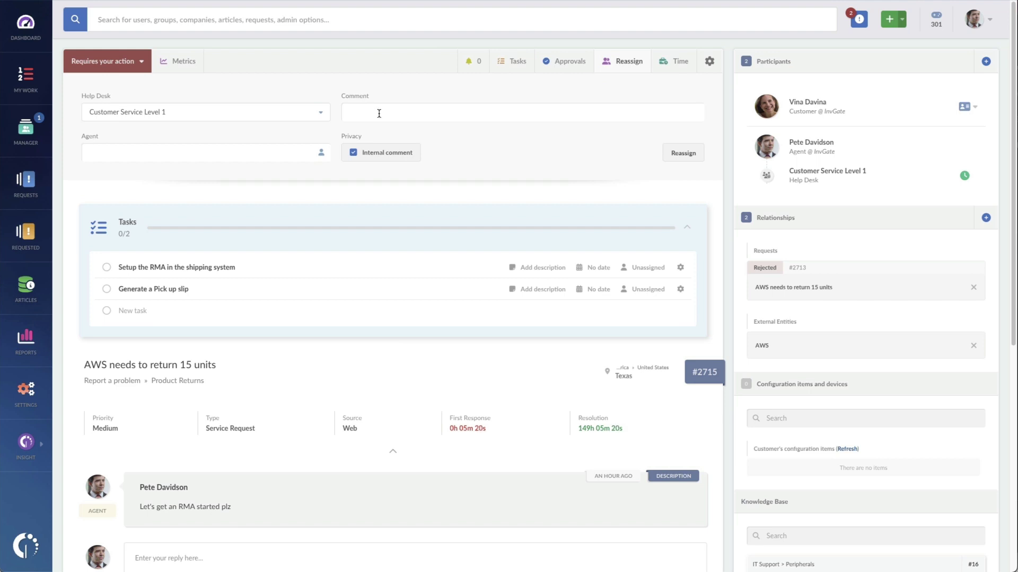
# Step: Set a 12-minute time entry from 13:30 to 13:42, then collapse the Time panel
pyautogui.click(676, 63)
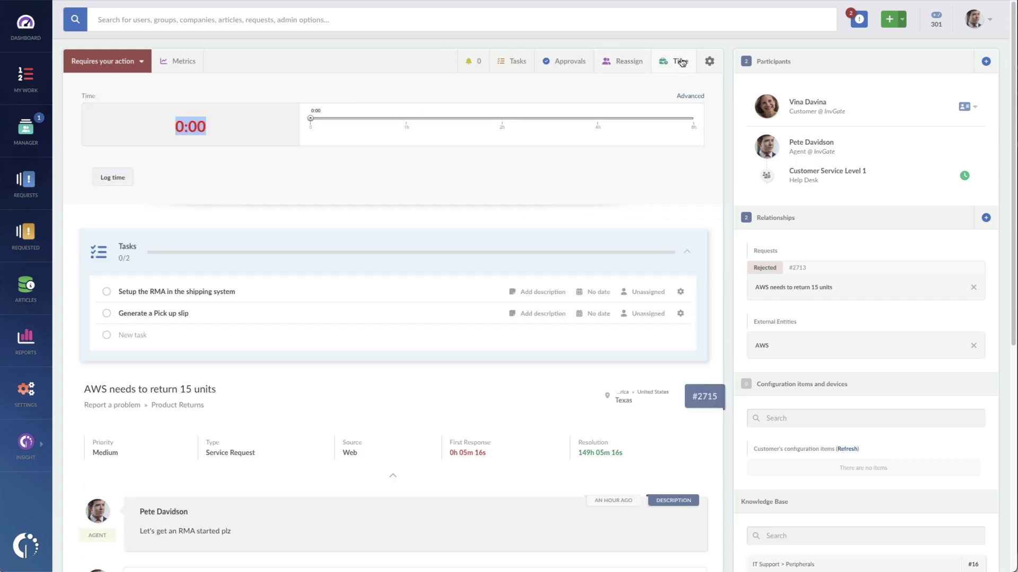
pyautogui.write('12')
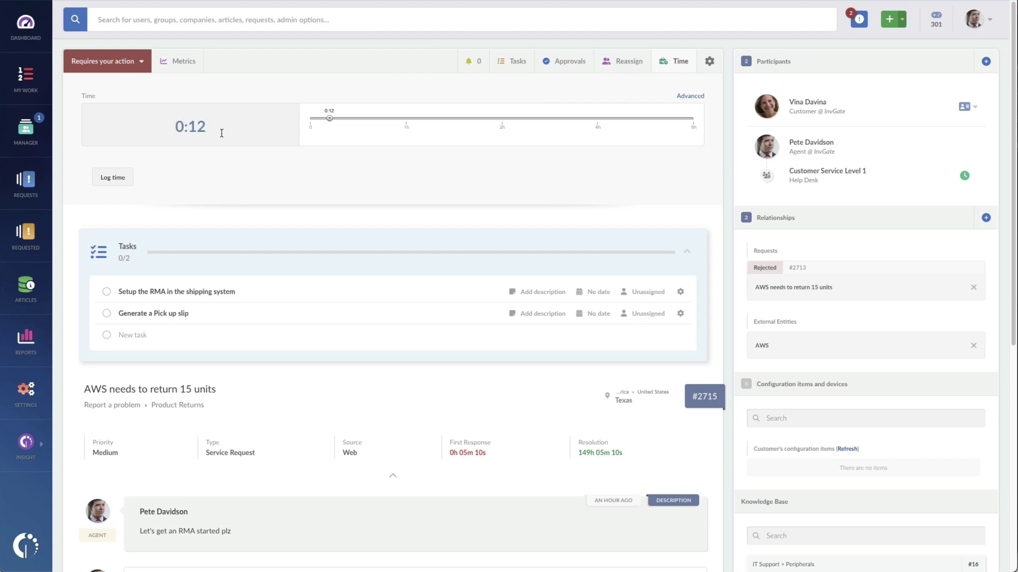
pyautogui.click(689, 97)
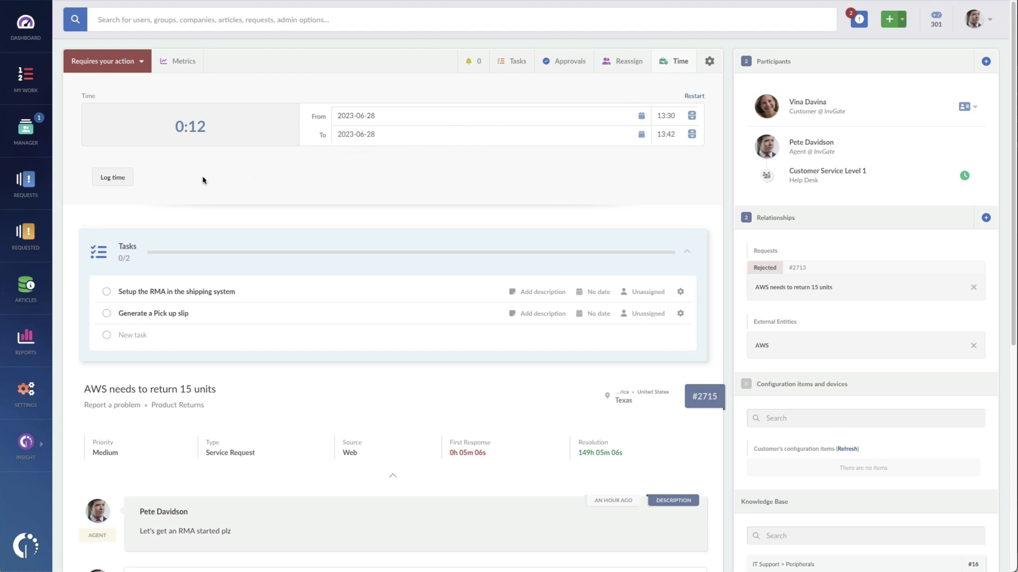
pyautogui.click(676, 63)
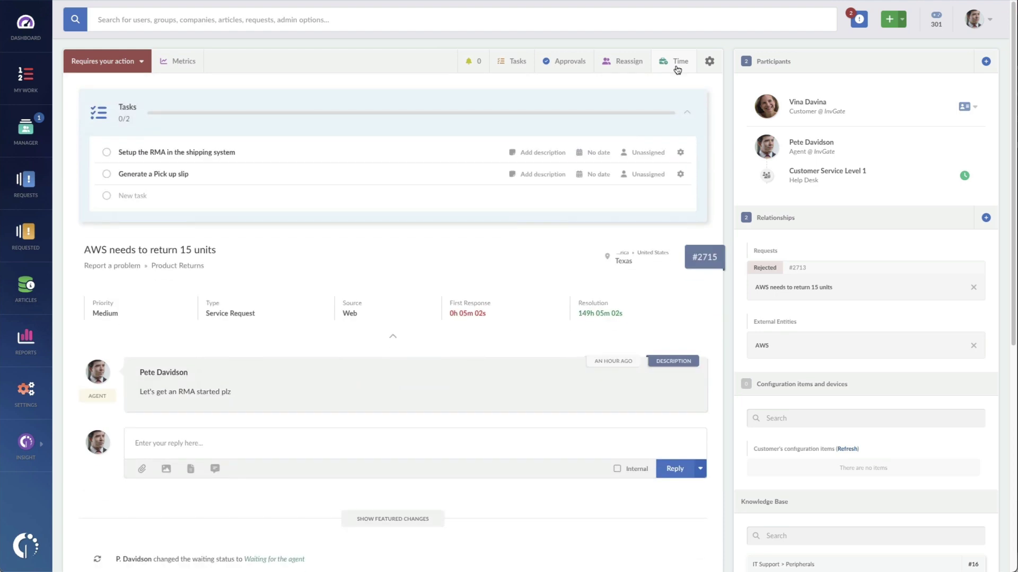
pyautogui.scroll(-3, 511, 370)
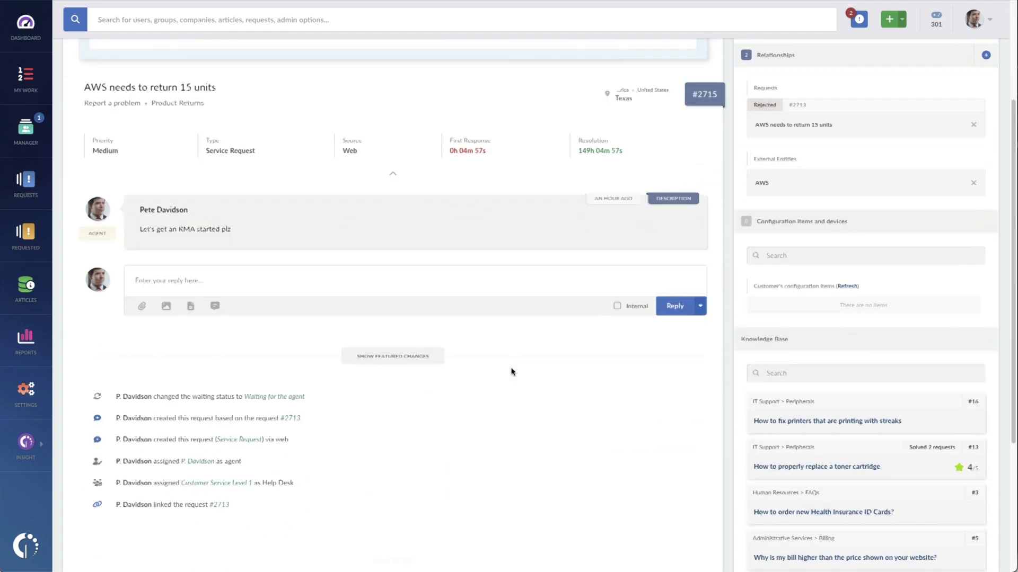
pyautogui.scroll(-4, 511, 371)
pyautogui.scroll(-1, 512, 371)
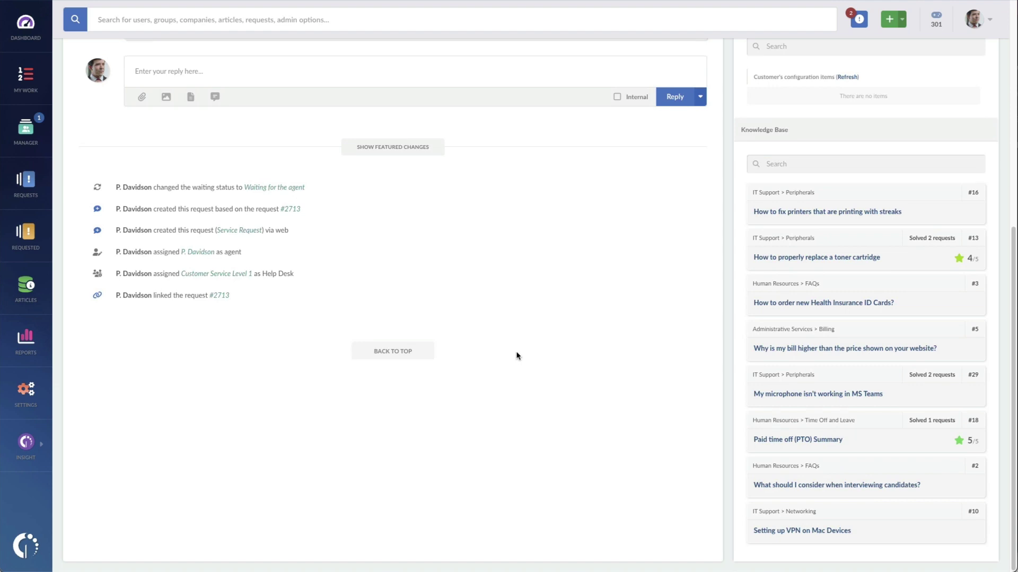
pyautogui.scroll(5, 516, 355)
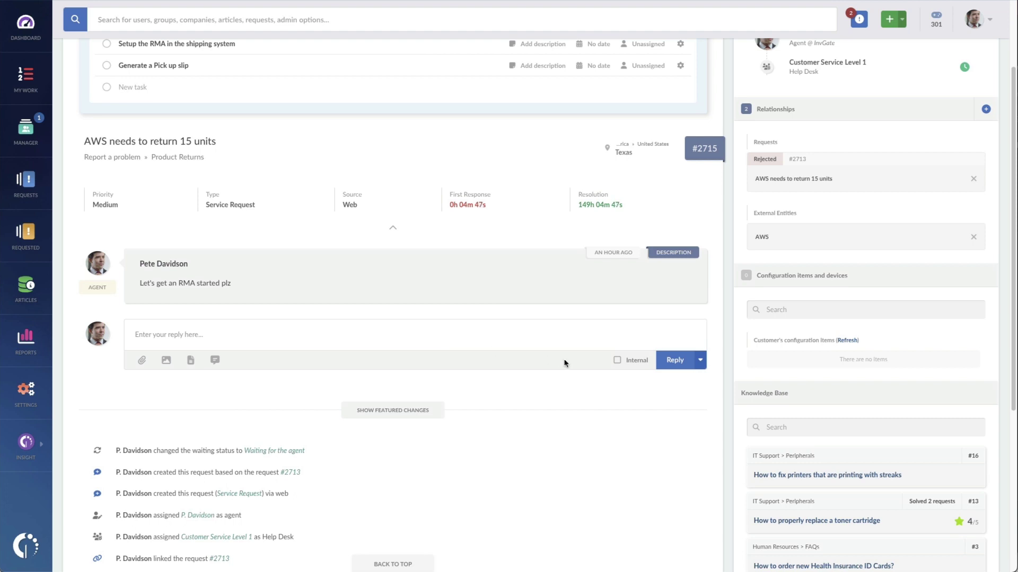
# Step: Put the First Response canned reply into a customer-visible reply to Vina
pyautogui.click(618, 361)
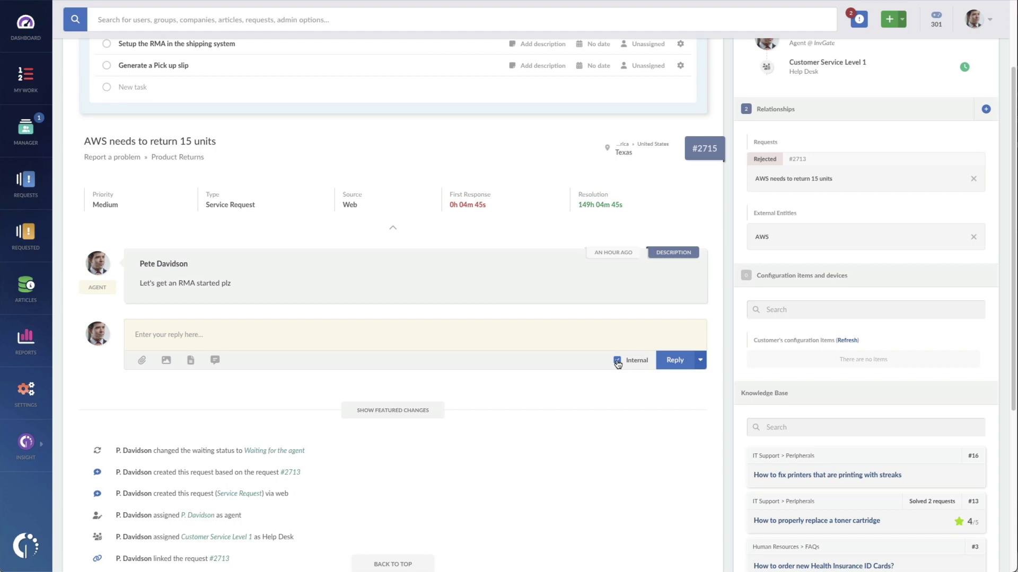
pyautogui.click(617, 361)
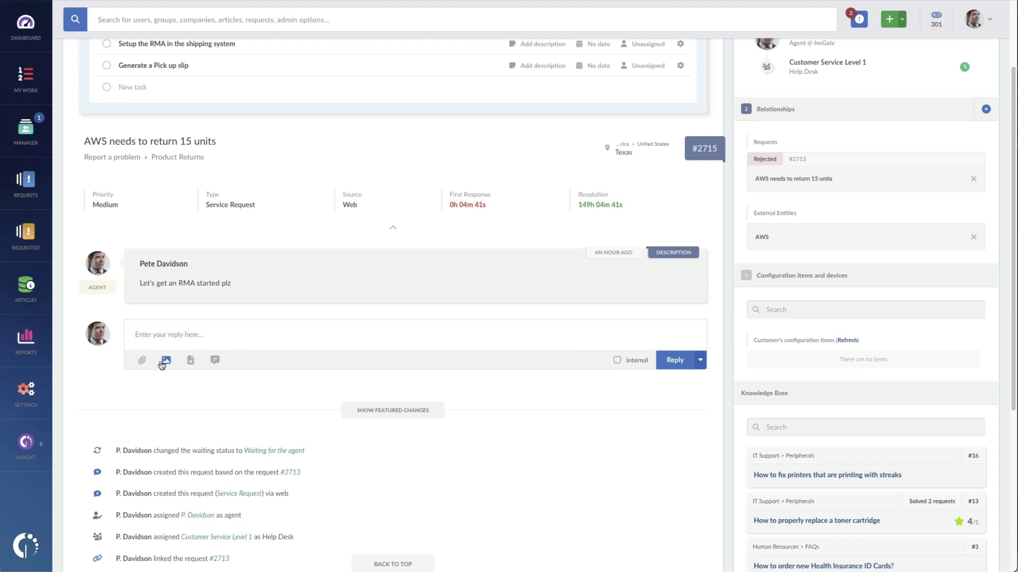
pyautogui.click(215, 361)
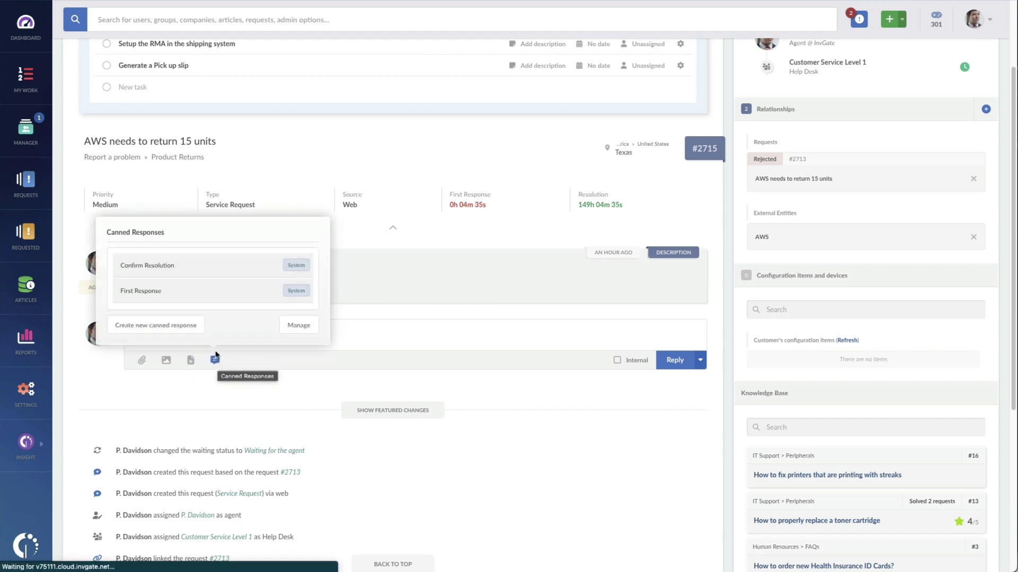
pyautogui.click(214, 297)
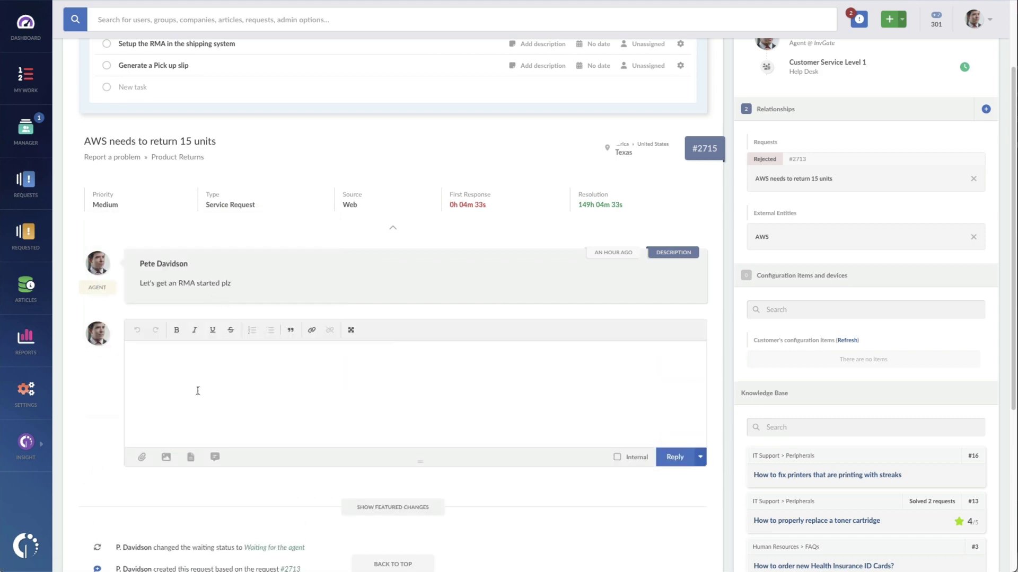
pyautogui.moveTo(132, 356); pyautogui.dragTo(188, 415)
pyautogui.click(191, 421)
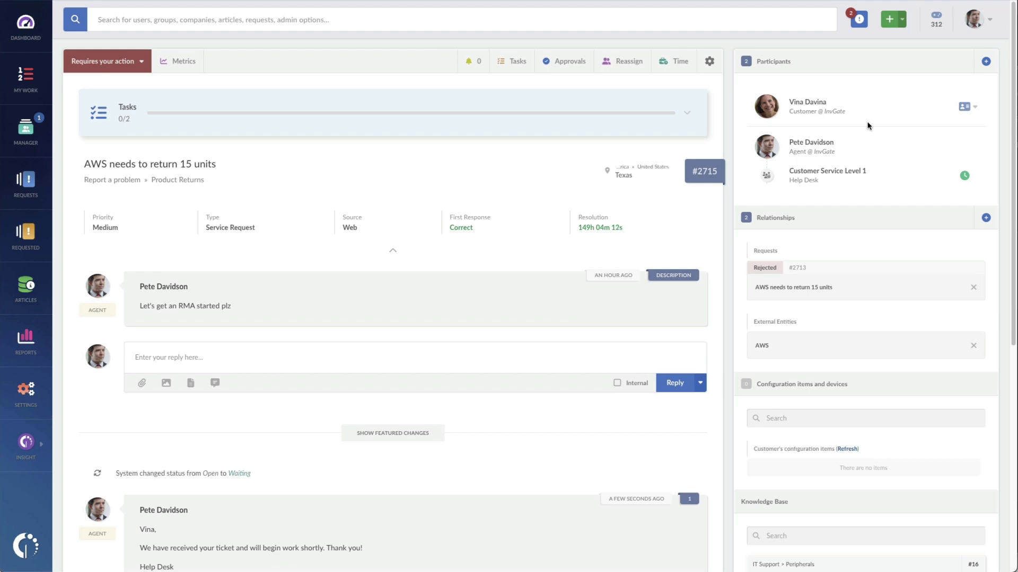
pyautogui.scroll(-1, 871, 167)
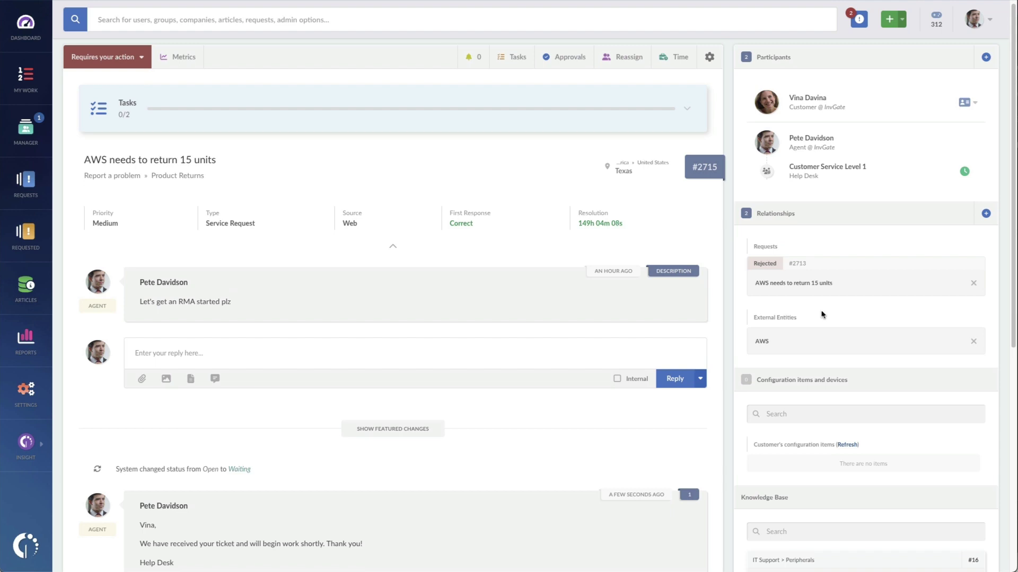
pyautogui.scroll(-1, 822, 314)
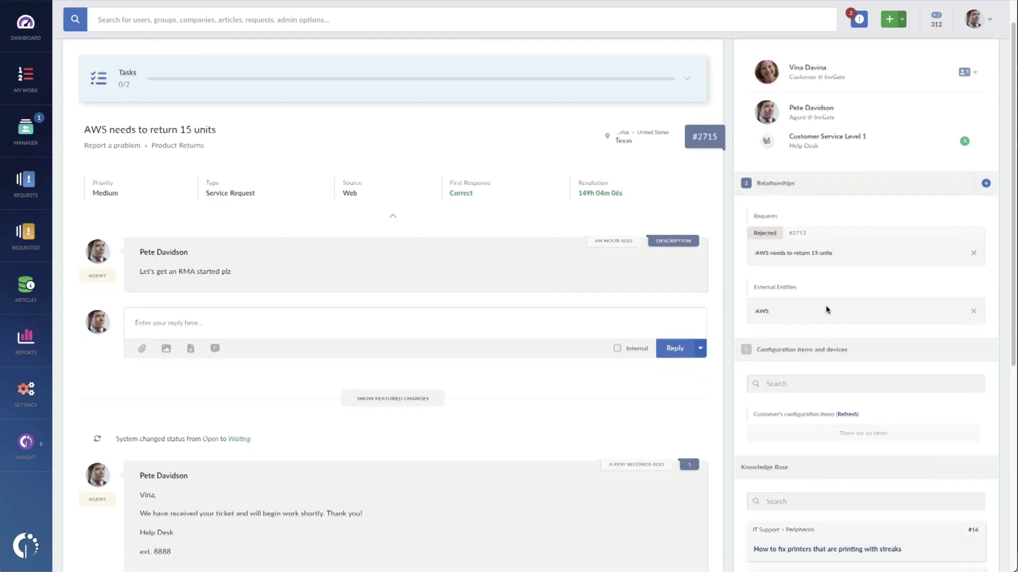
pyautogui.scroll(-1, 826, 310)
pyautogui.scroll(-2, 826, 310)
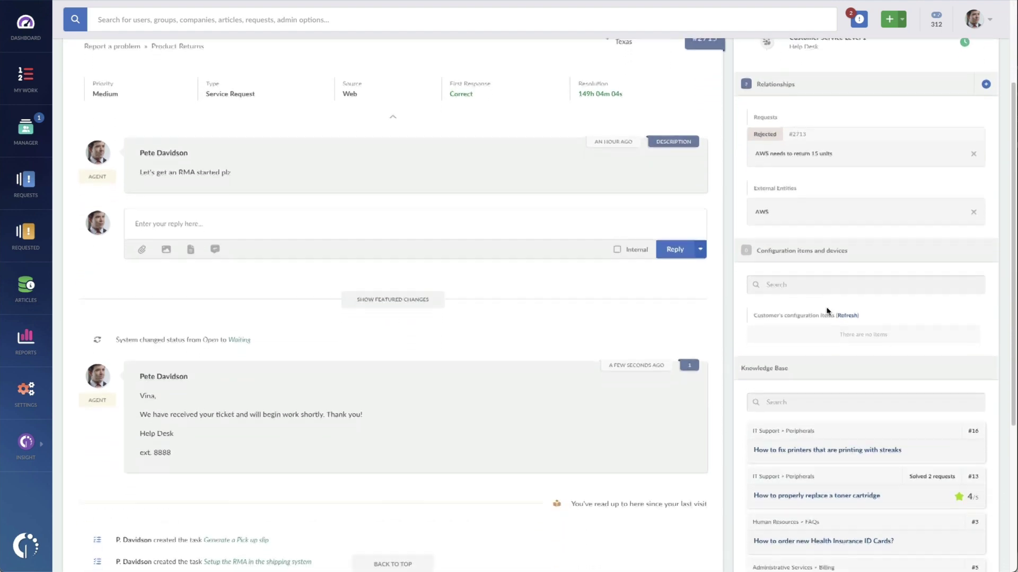
# Step: Search configuration items for 'asset' and link ASSET003 to request #2715
pyautogui.click(823, 277)
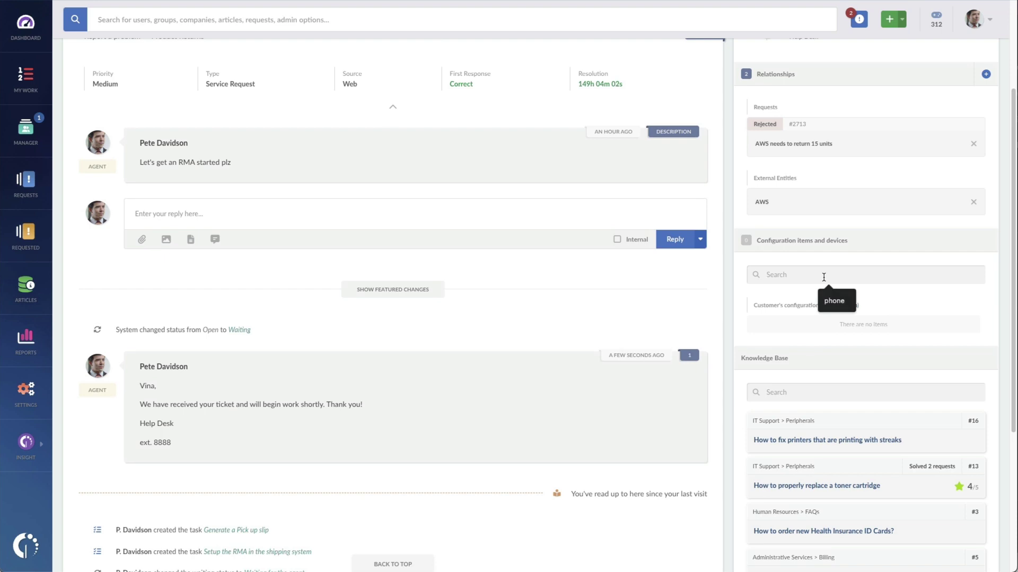
pyautogui.write('asset')
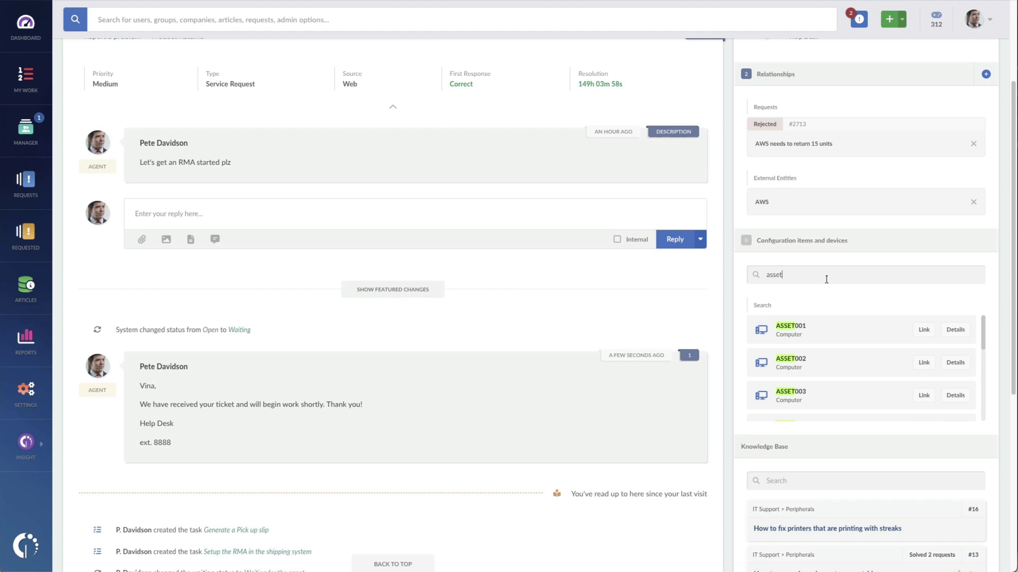
pyautogui.scroll(-1, 867, 342)
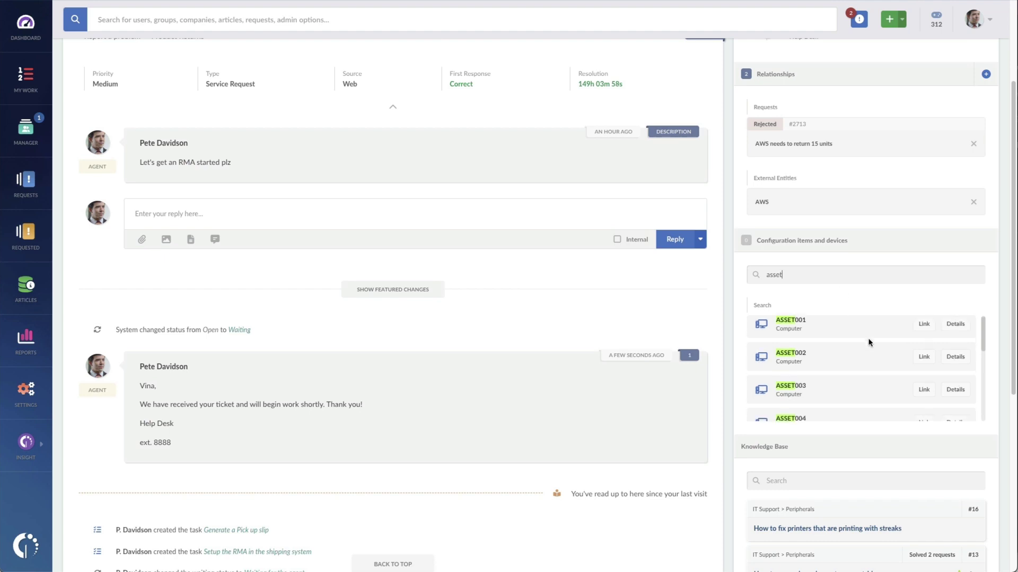
pyautogui.click(923, 388)
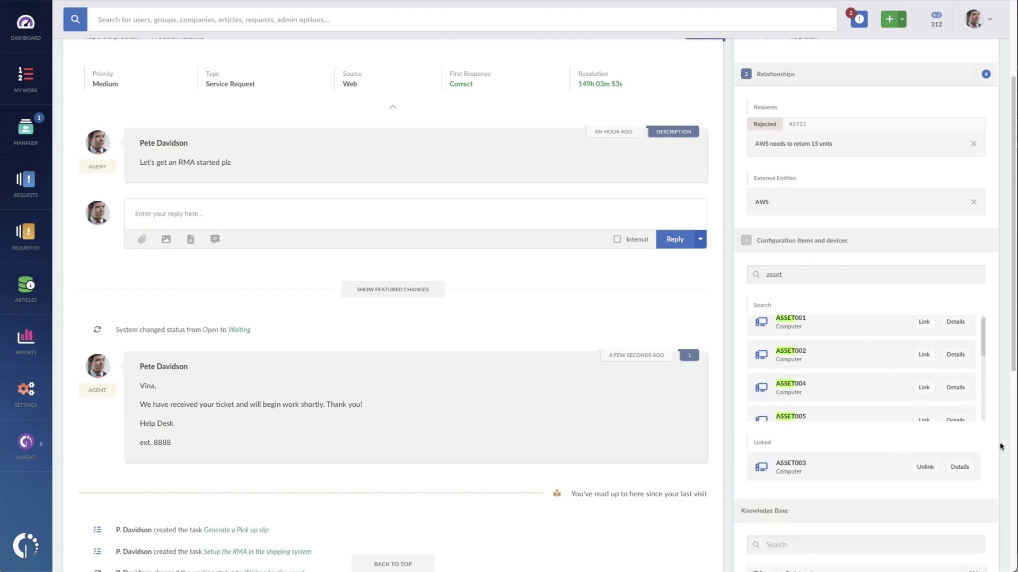
pyautogui.scroll(-2, 1001, 447)
pyautogui.scroll(-3, 820, 429)
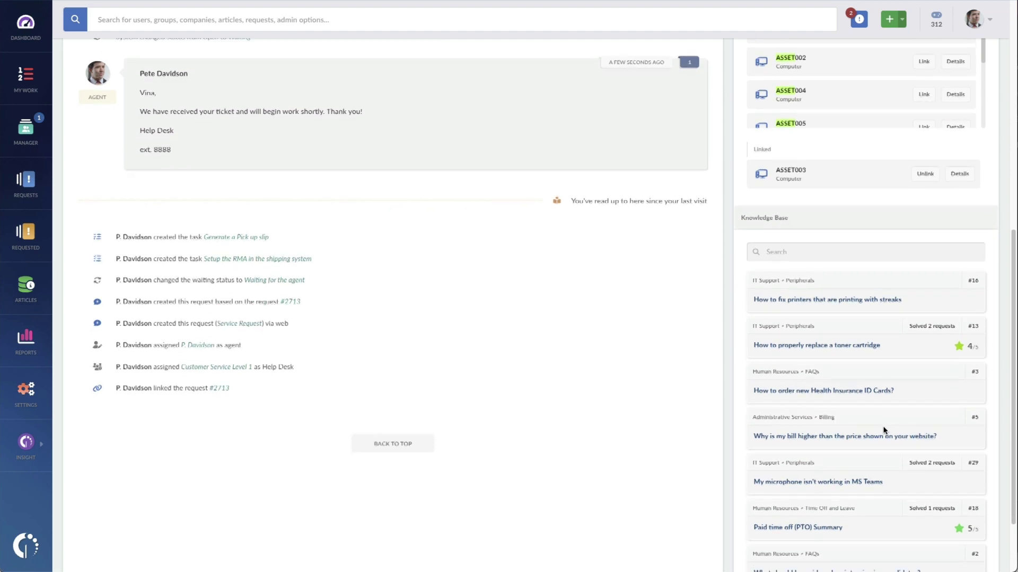
pyautogui.scroll(-1, 883, 431)
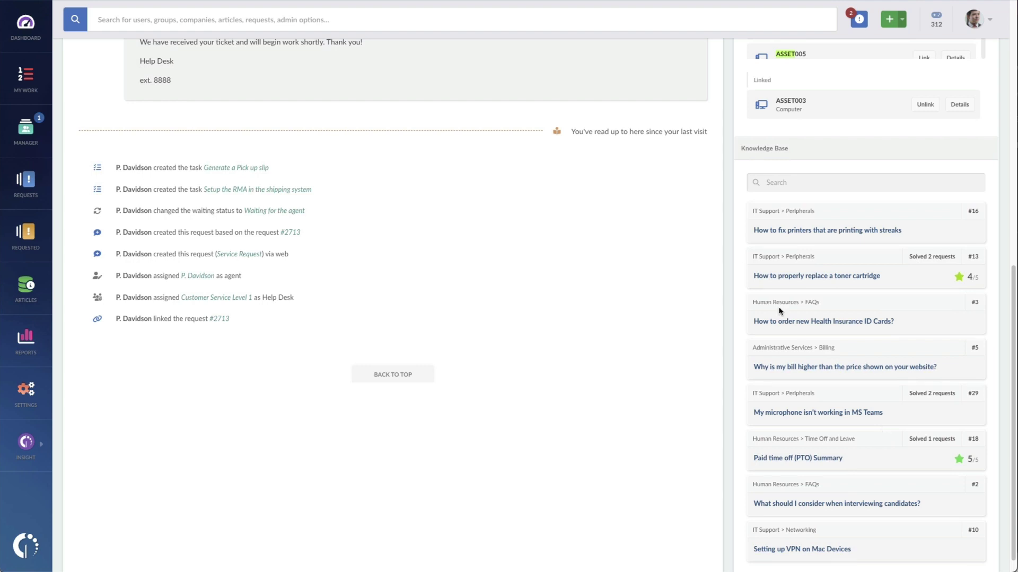
pyautogui.scroll(5, 557, 239)
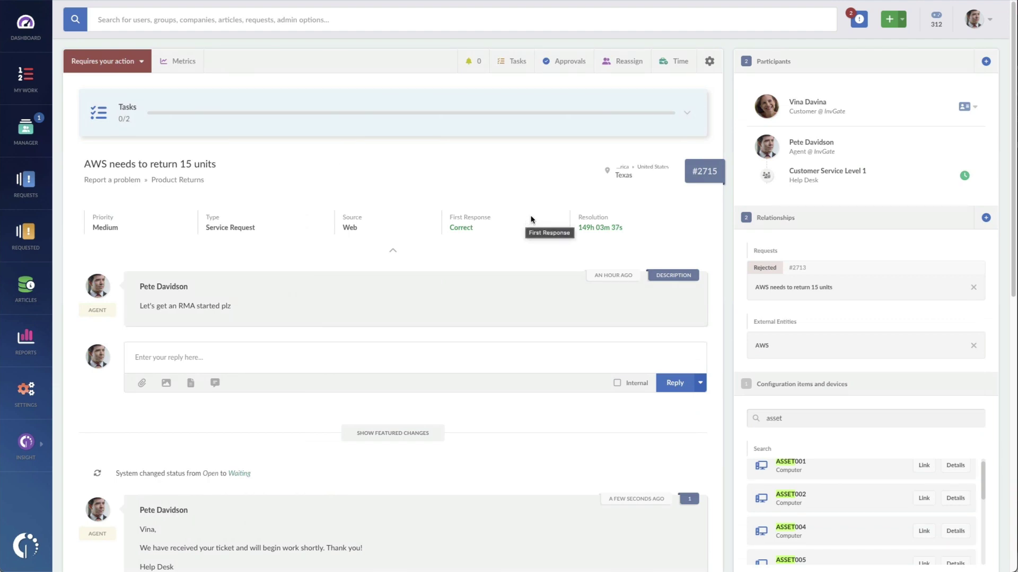
# Step: List the 32 resolved requests, with ticket #2715 at the top
pyautogui.click(36, 186)
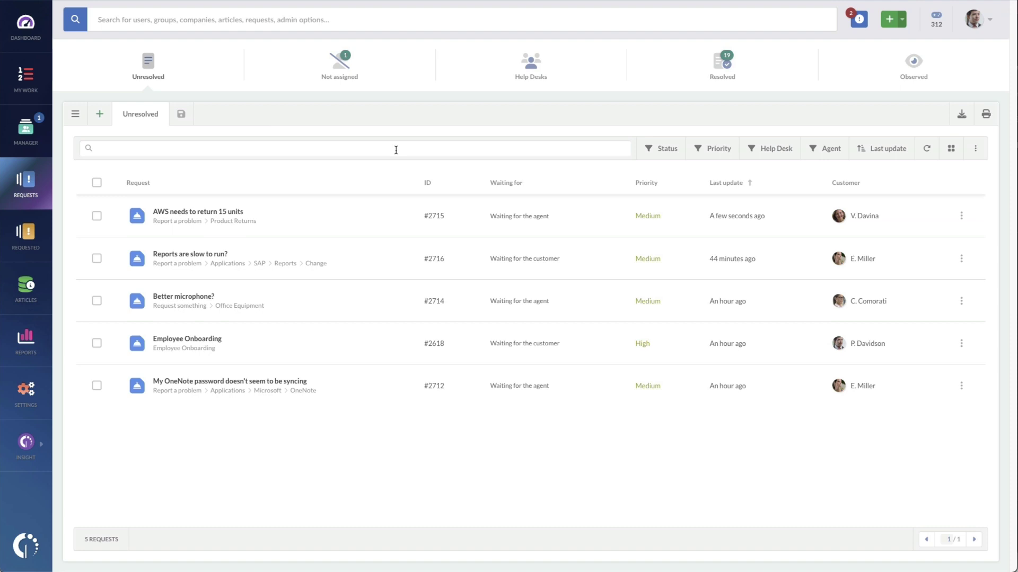
pyautogui.click(347, 68)
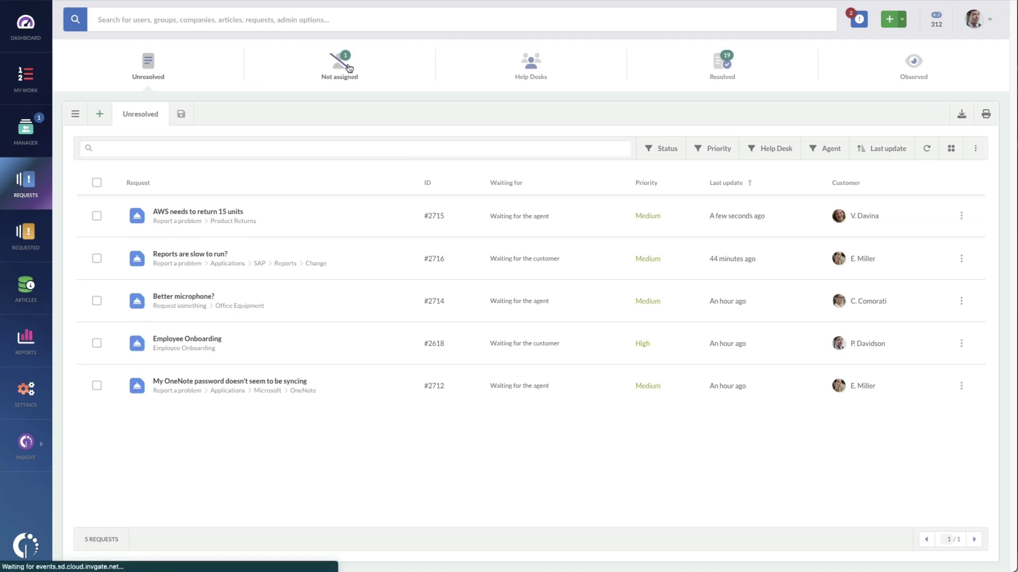
pyautogui.click(712, 65)
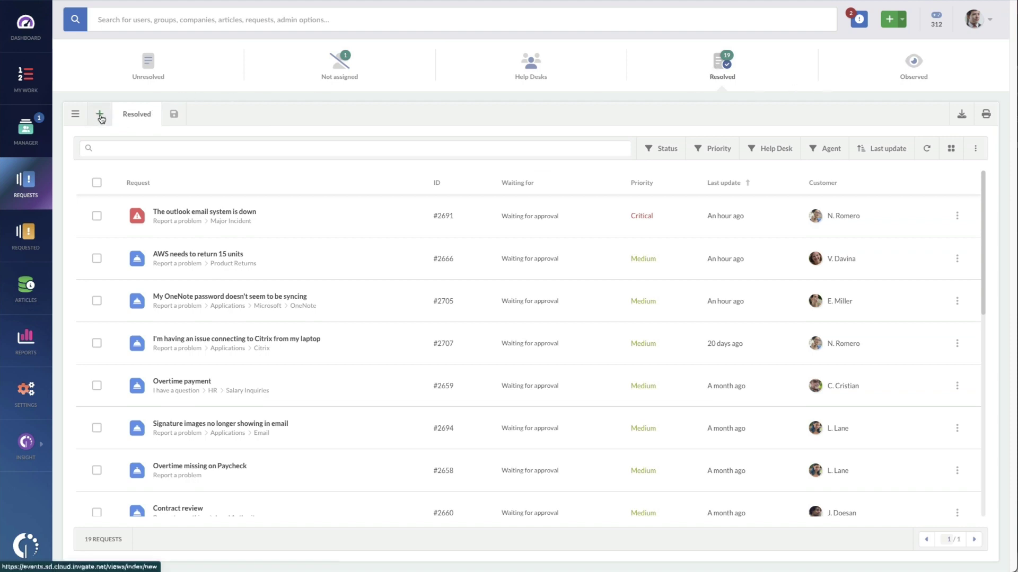
# Step: Start a new request view filtered to Pending and Waiting statuses
pyautogui.click(99, 114)
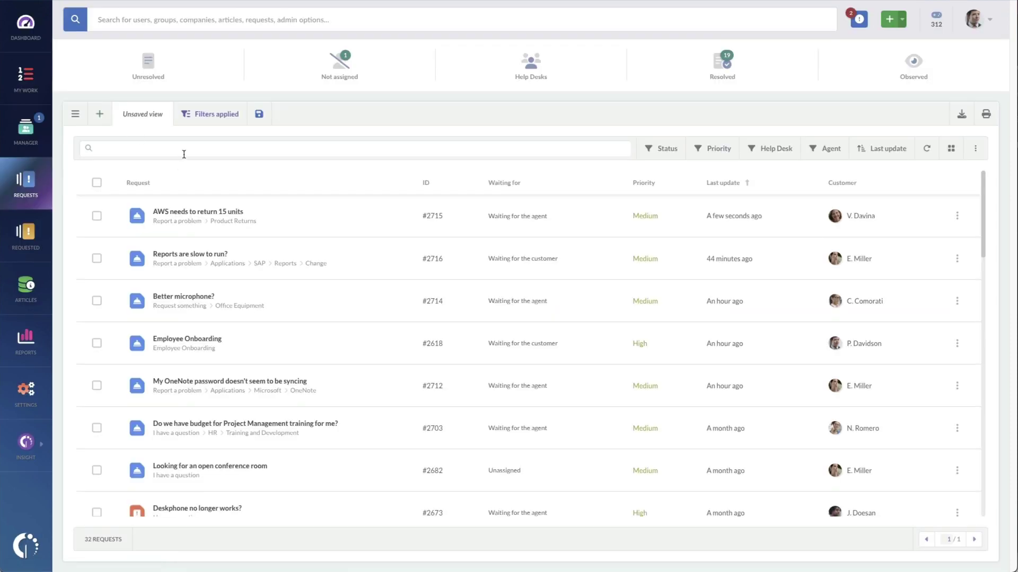
pyautogui.click(674, 152)
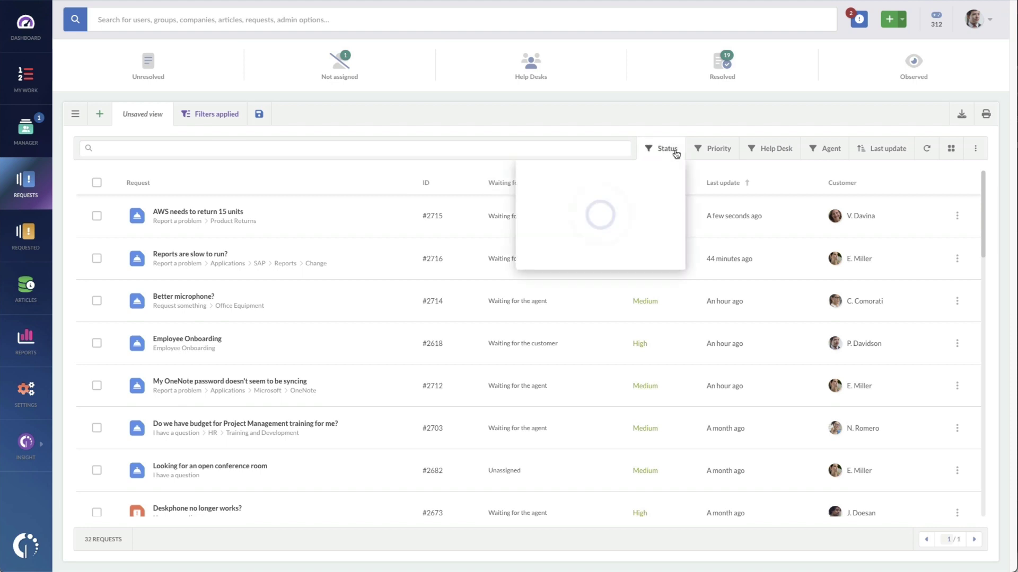
pyautogui.click(538, 223)
pyautogui.click(539, 242)
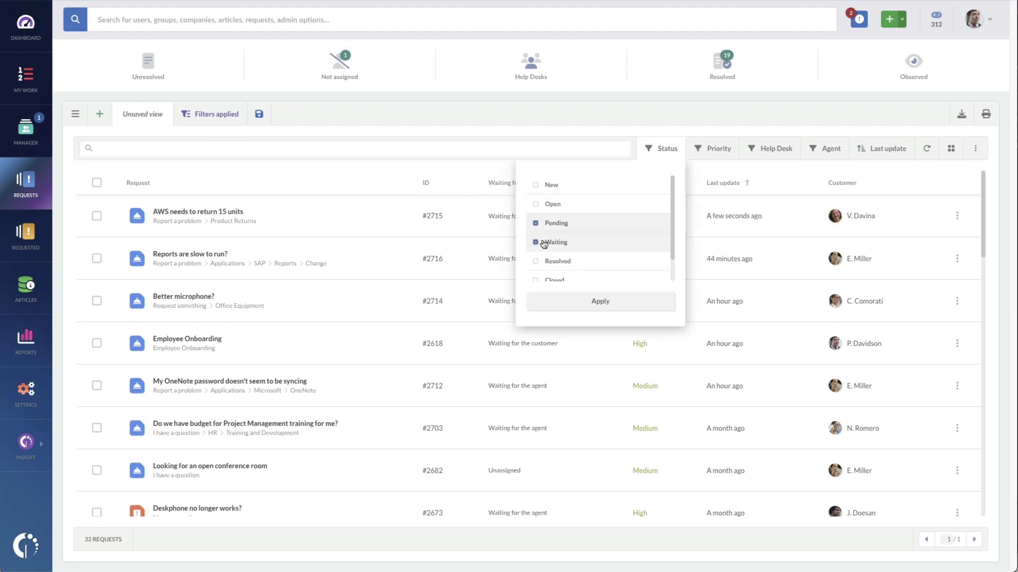
pyautogui.click(628, 300)
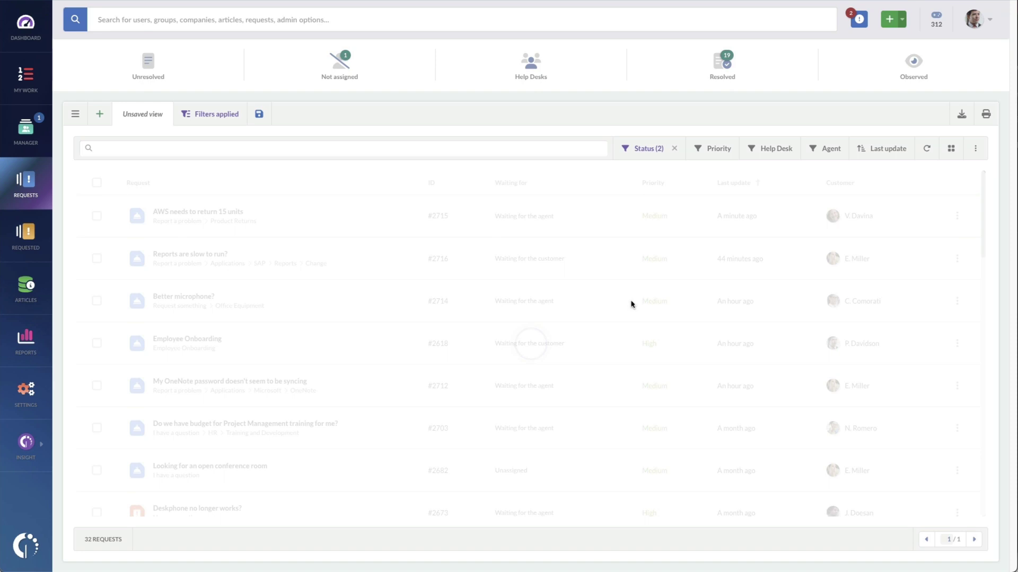
# Step: Narrow the view to requests assigned to agent Pete
pyautogui.click(821, 149)
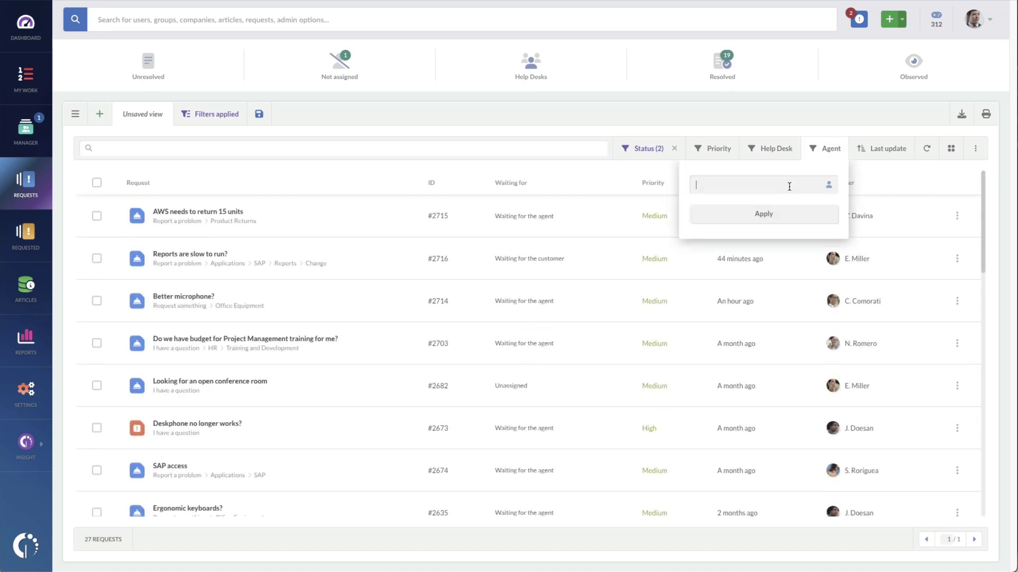
pyautogui.write('pete')
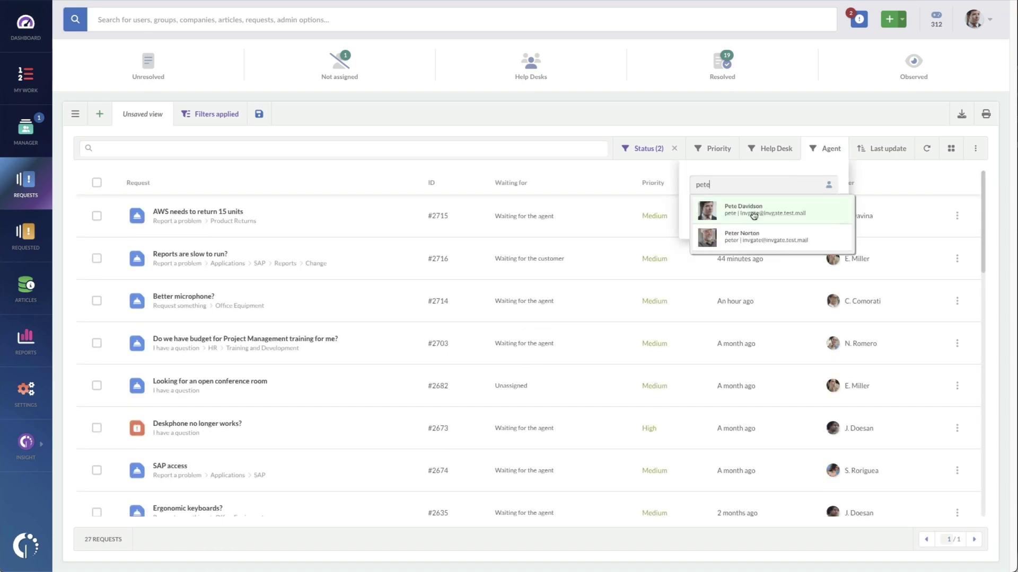
pyautogui.click(751, 210)
pyautogui.click(750, 220)
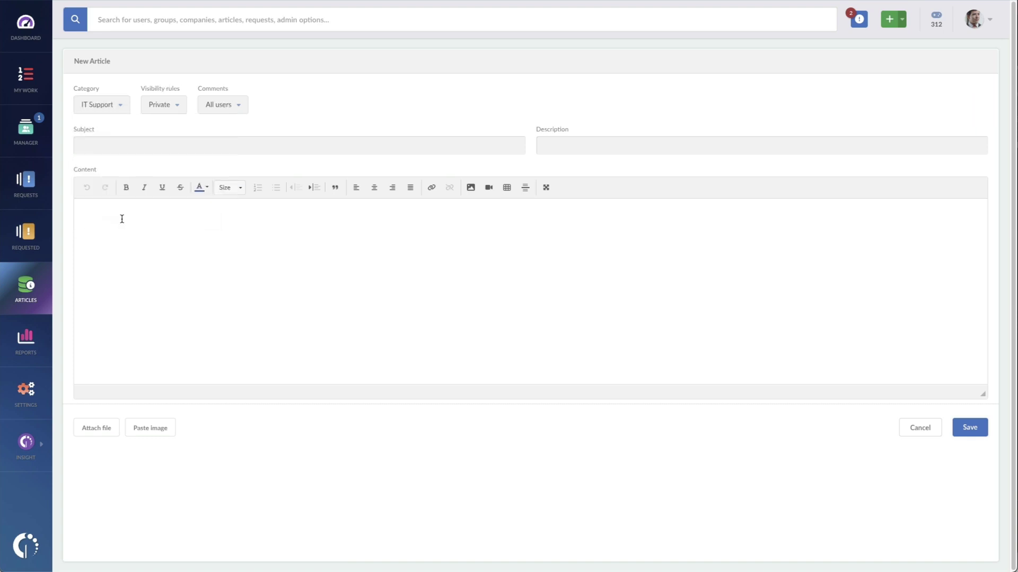
# Step: Make the 'How to restart your iPhone 14' article public and publish it as #32
pyautogui.click(169, 109)
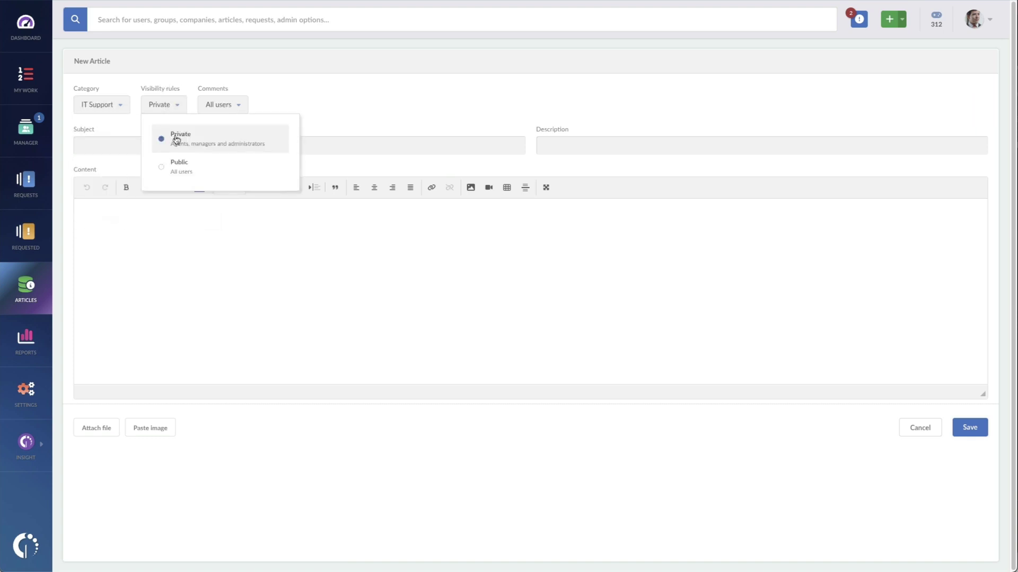
pyautogui.click(182, 165)
pyautogui.write('Press the power and volume buttons at the same time.')
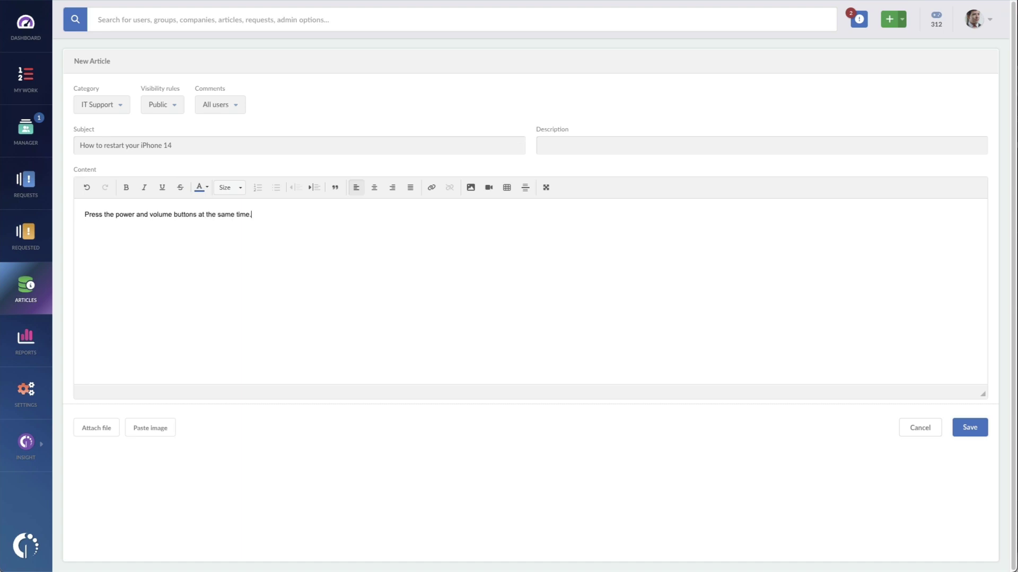
pyautogui.click(978, 434)
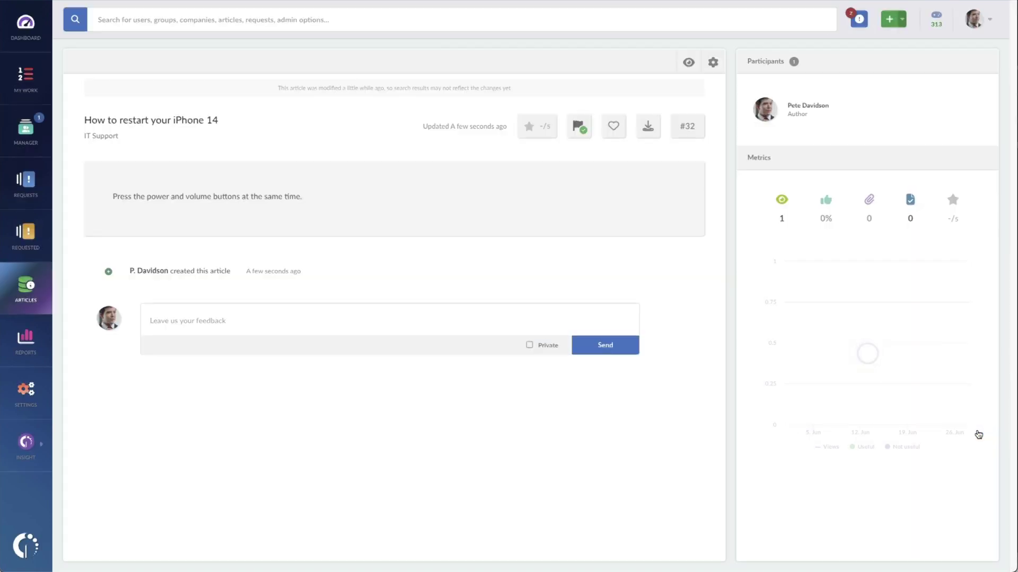
# Step: Open the featured 'VPN Error 789' article (#15) from the knowledge base list
pyautogui.click(42, 288)
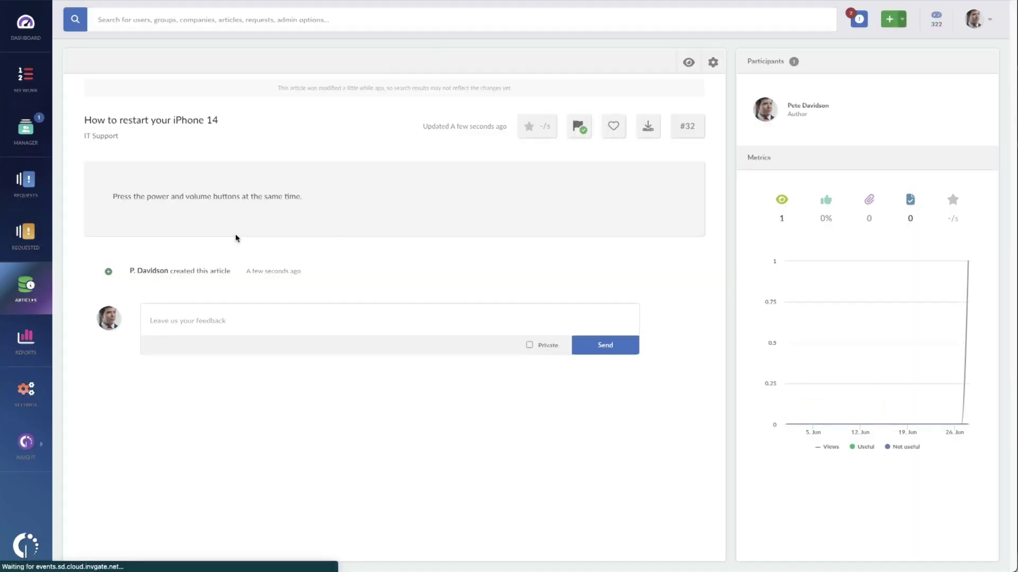
pyautogui.click(109, 172)
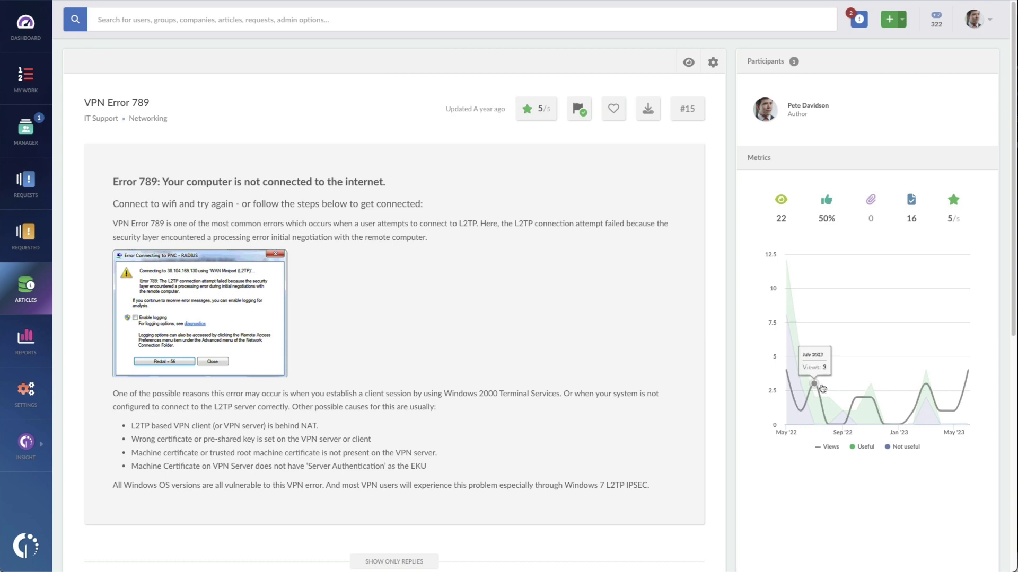
pyautogui.scroll(-1, 515, 376)
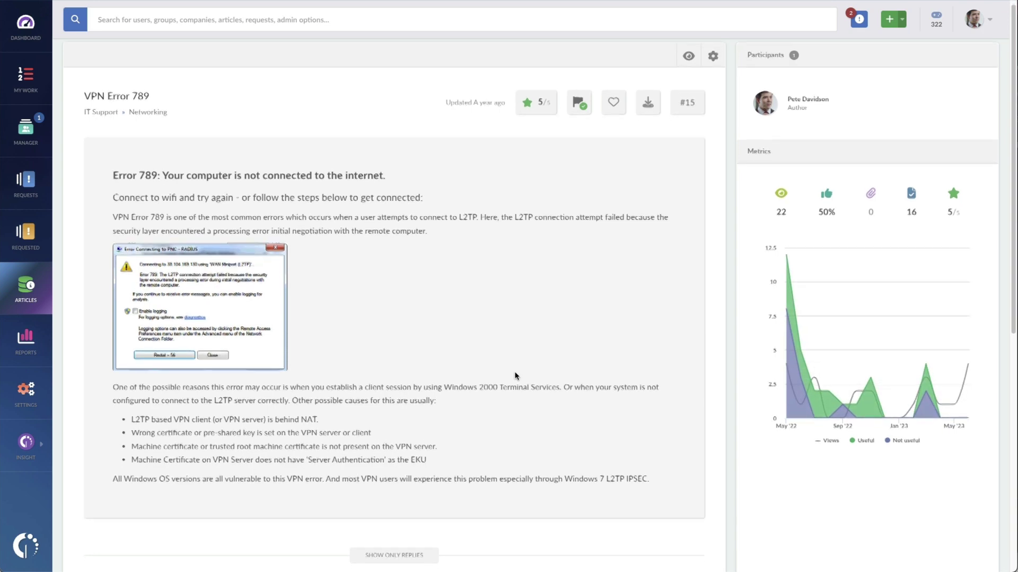
pyautogui.scroll(-5, 515, 377)
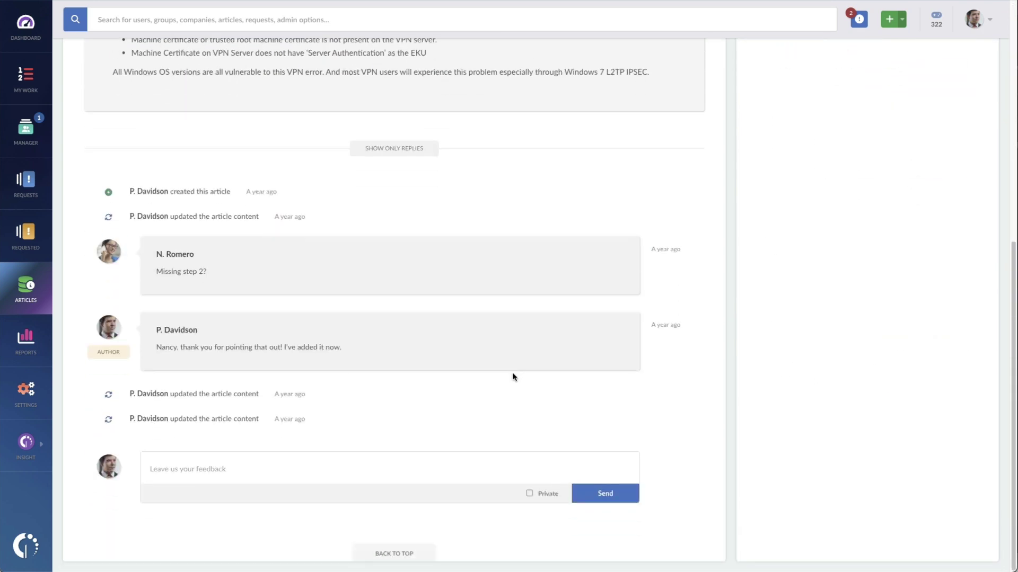